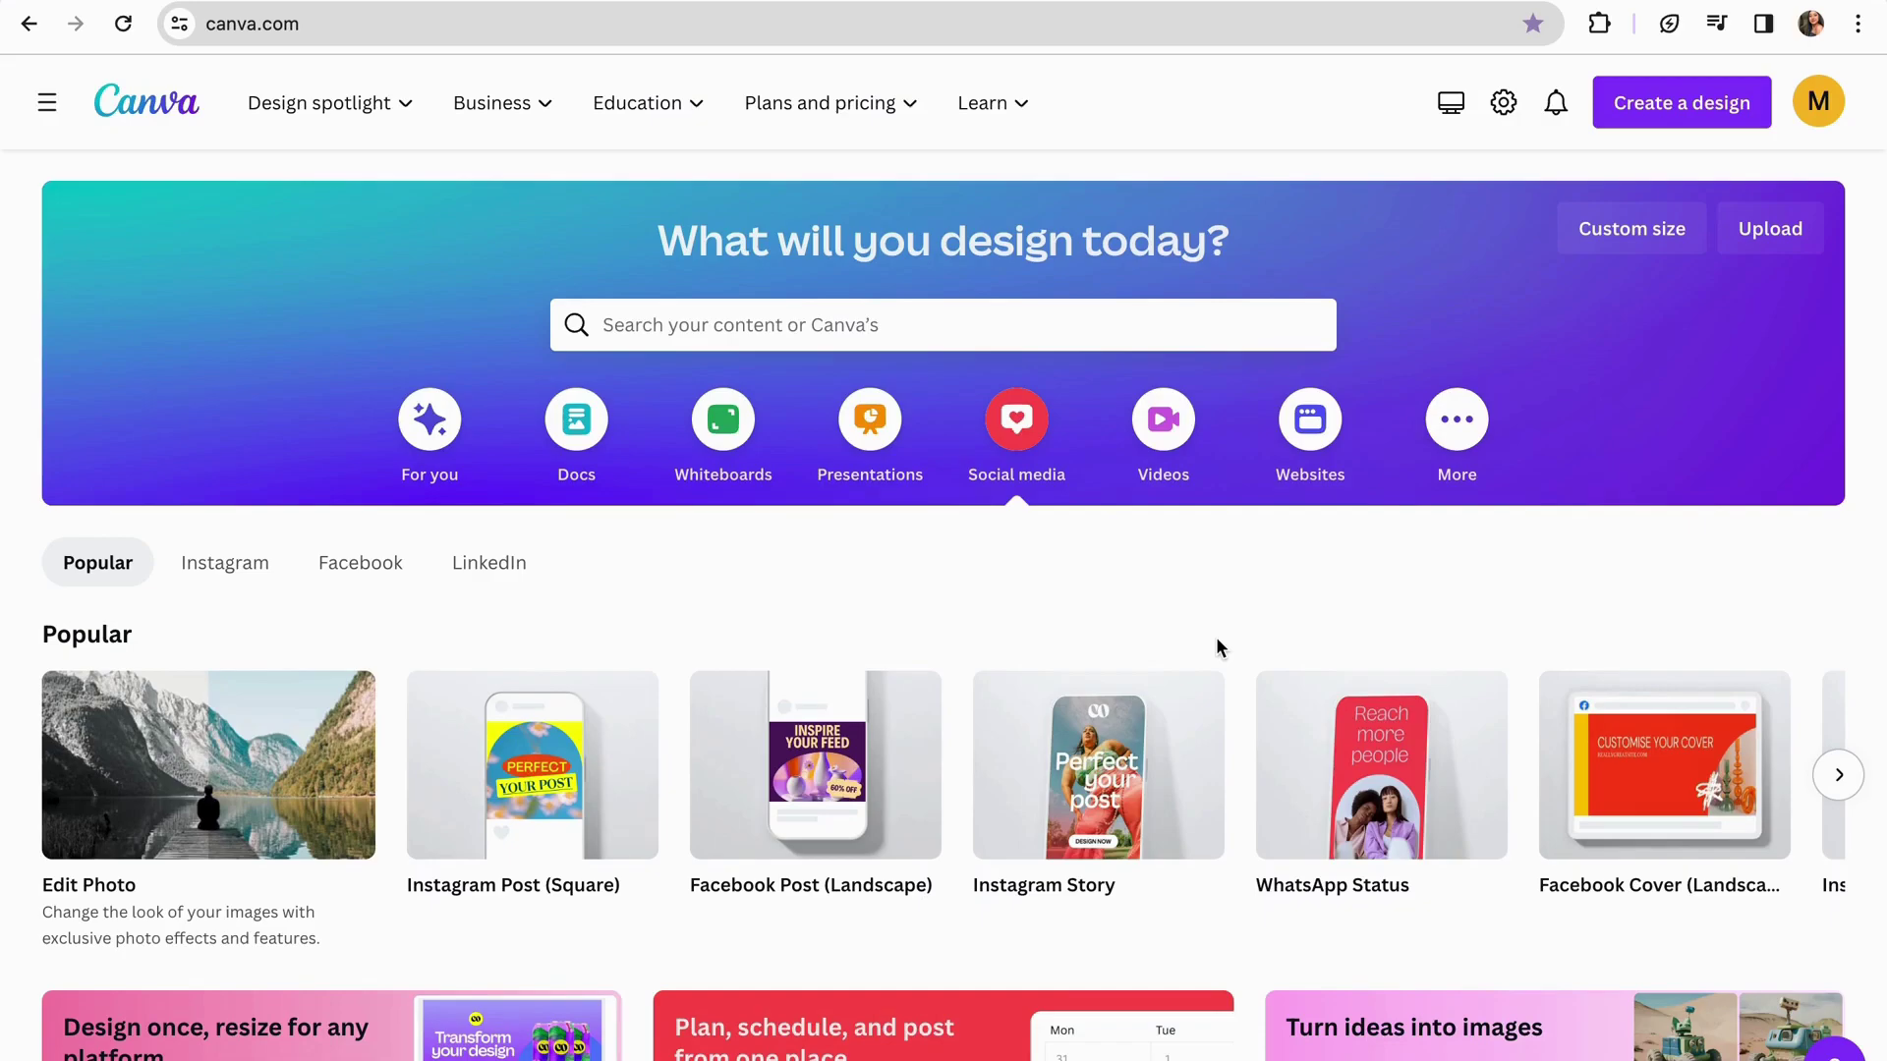
# Step: Start a new 500 × 500 px Logo design
pyautogui.click(1766, 236)
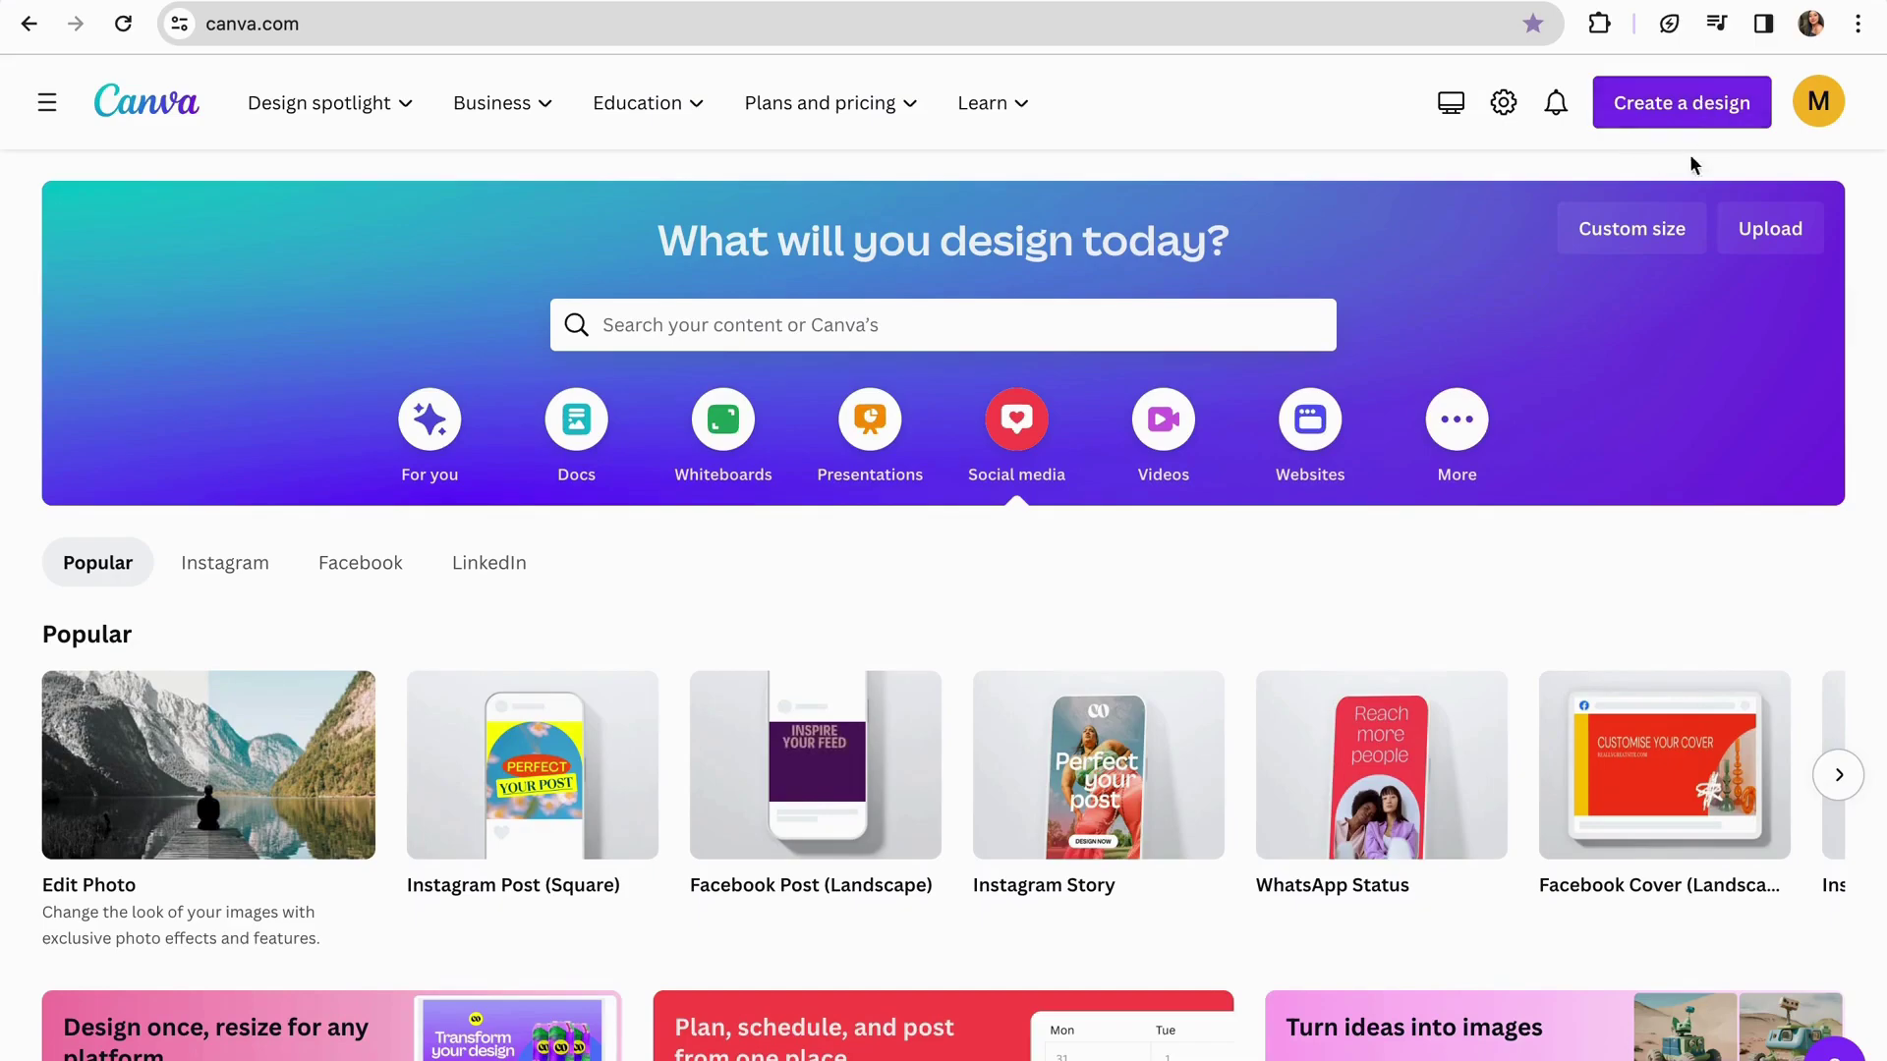
pyautogui.click(1684, 104)
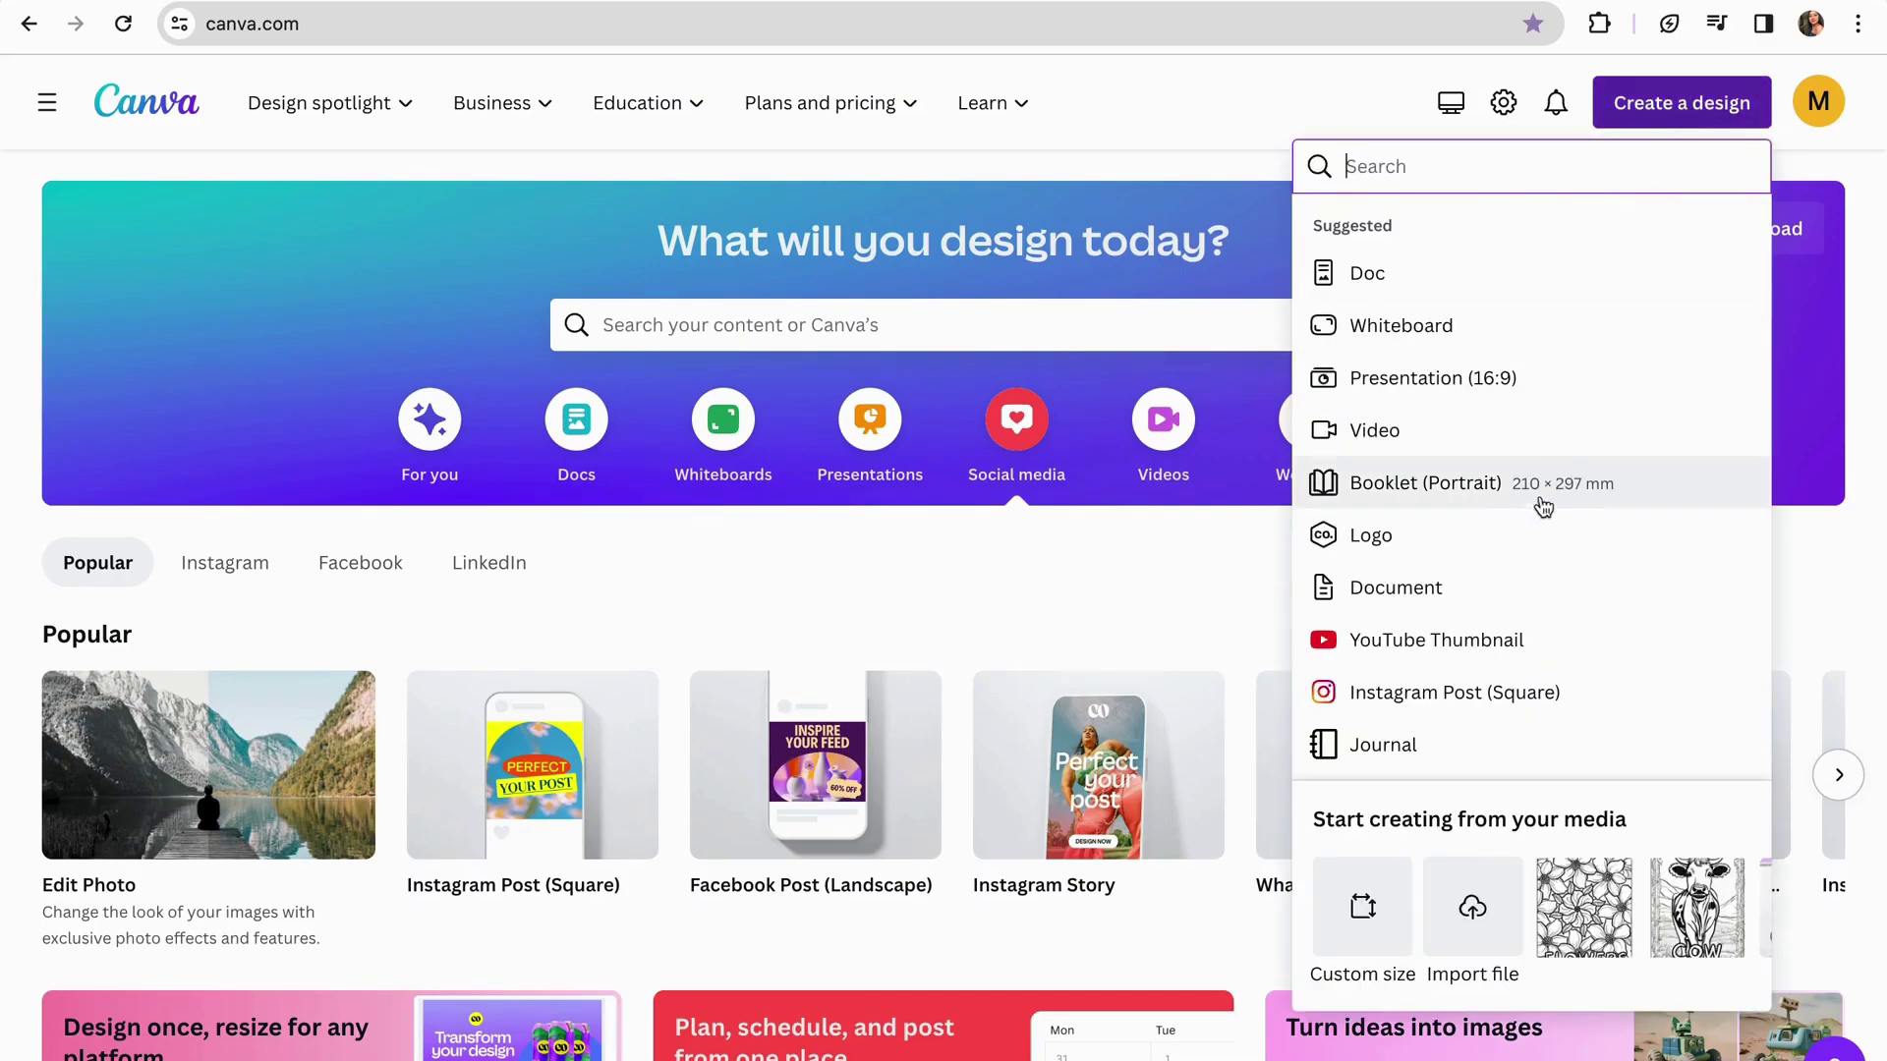
pyautogui.click(1458, 543)
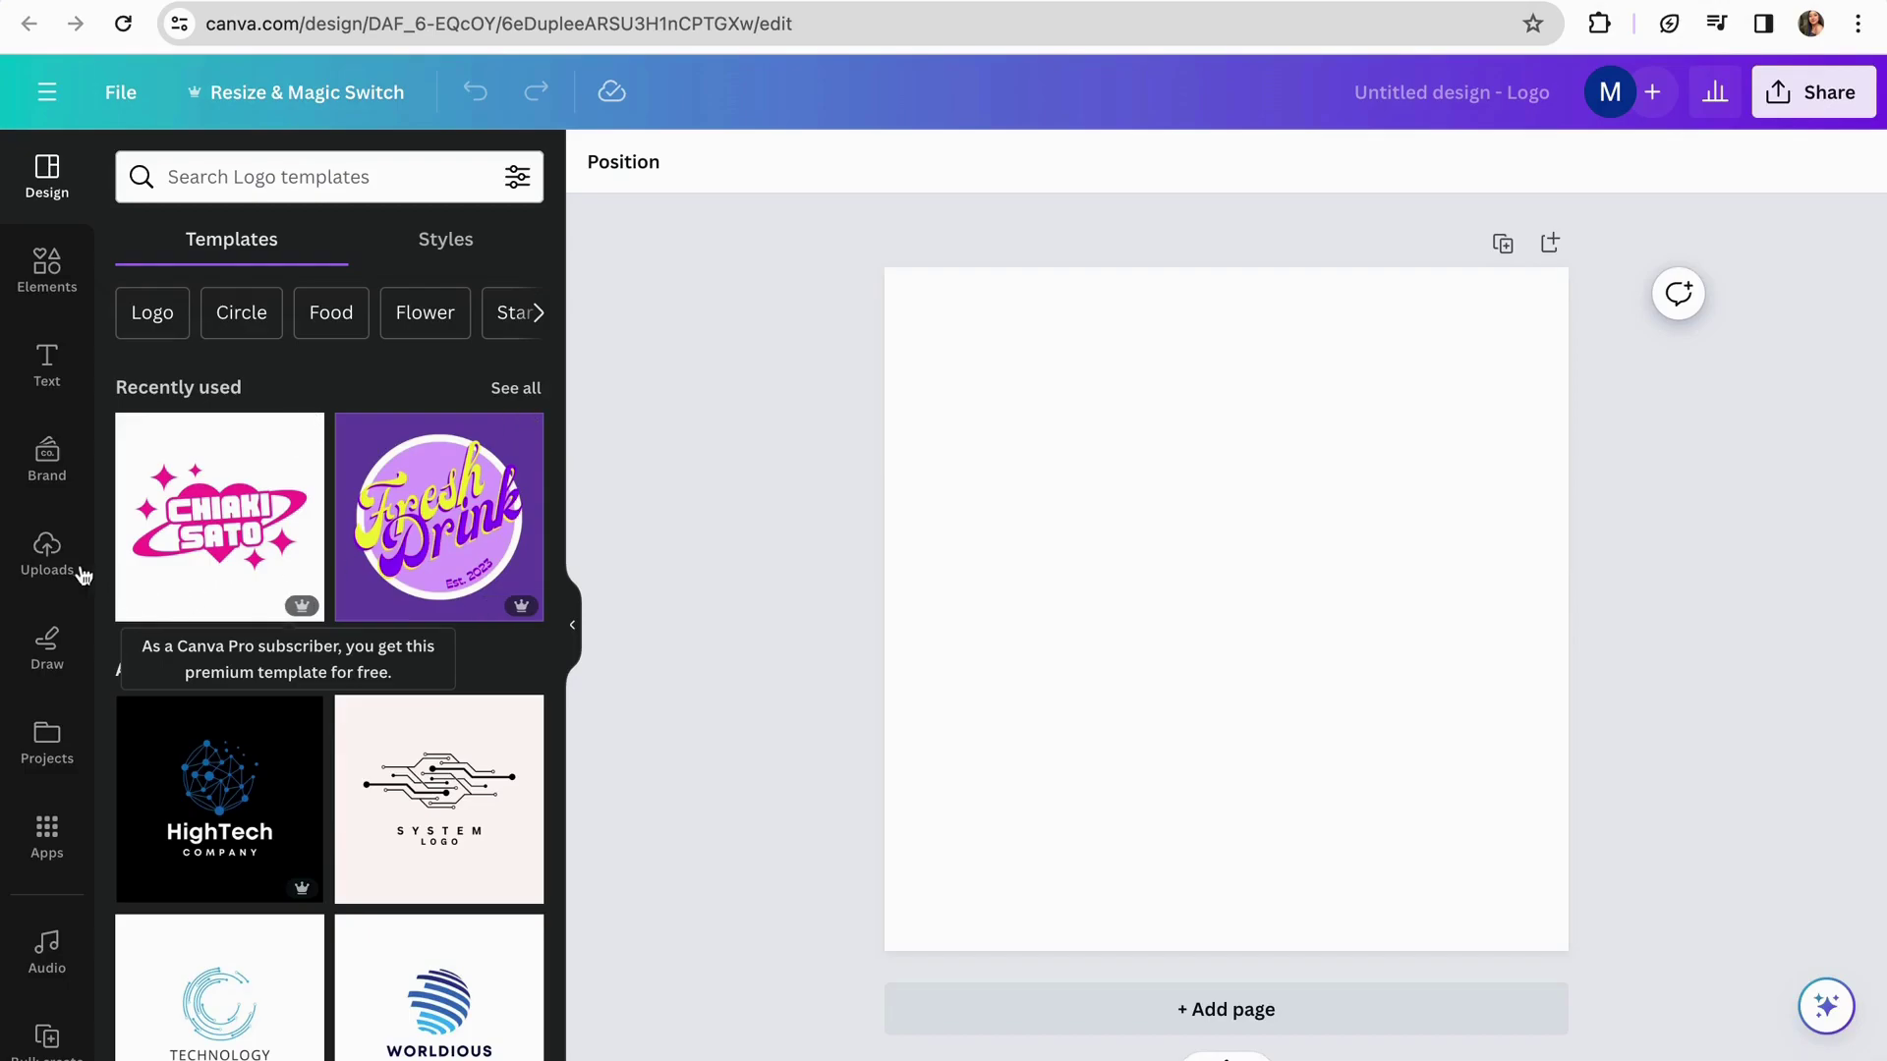
# Step: Place the pink CHIAKI SATO logo from Uploads onto the page
pyautogui.click(46, 562)
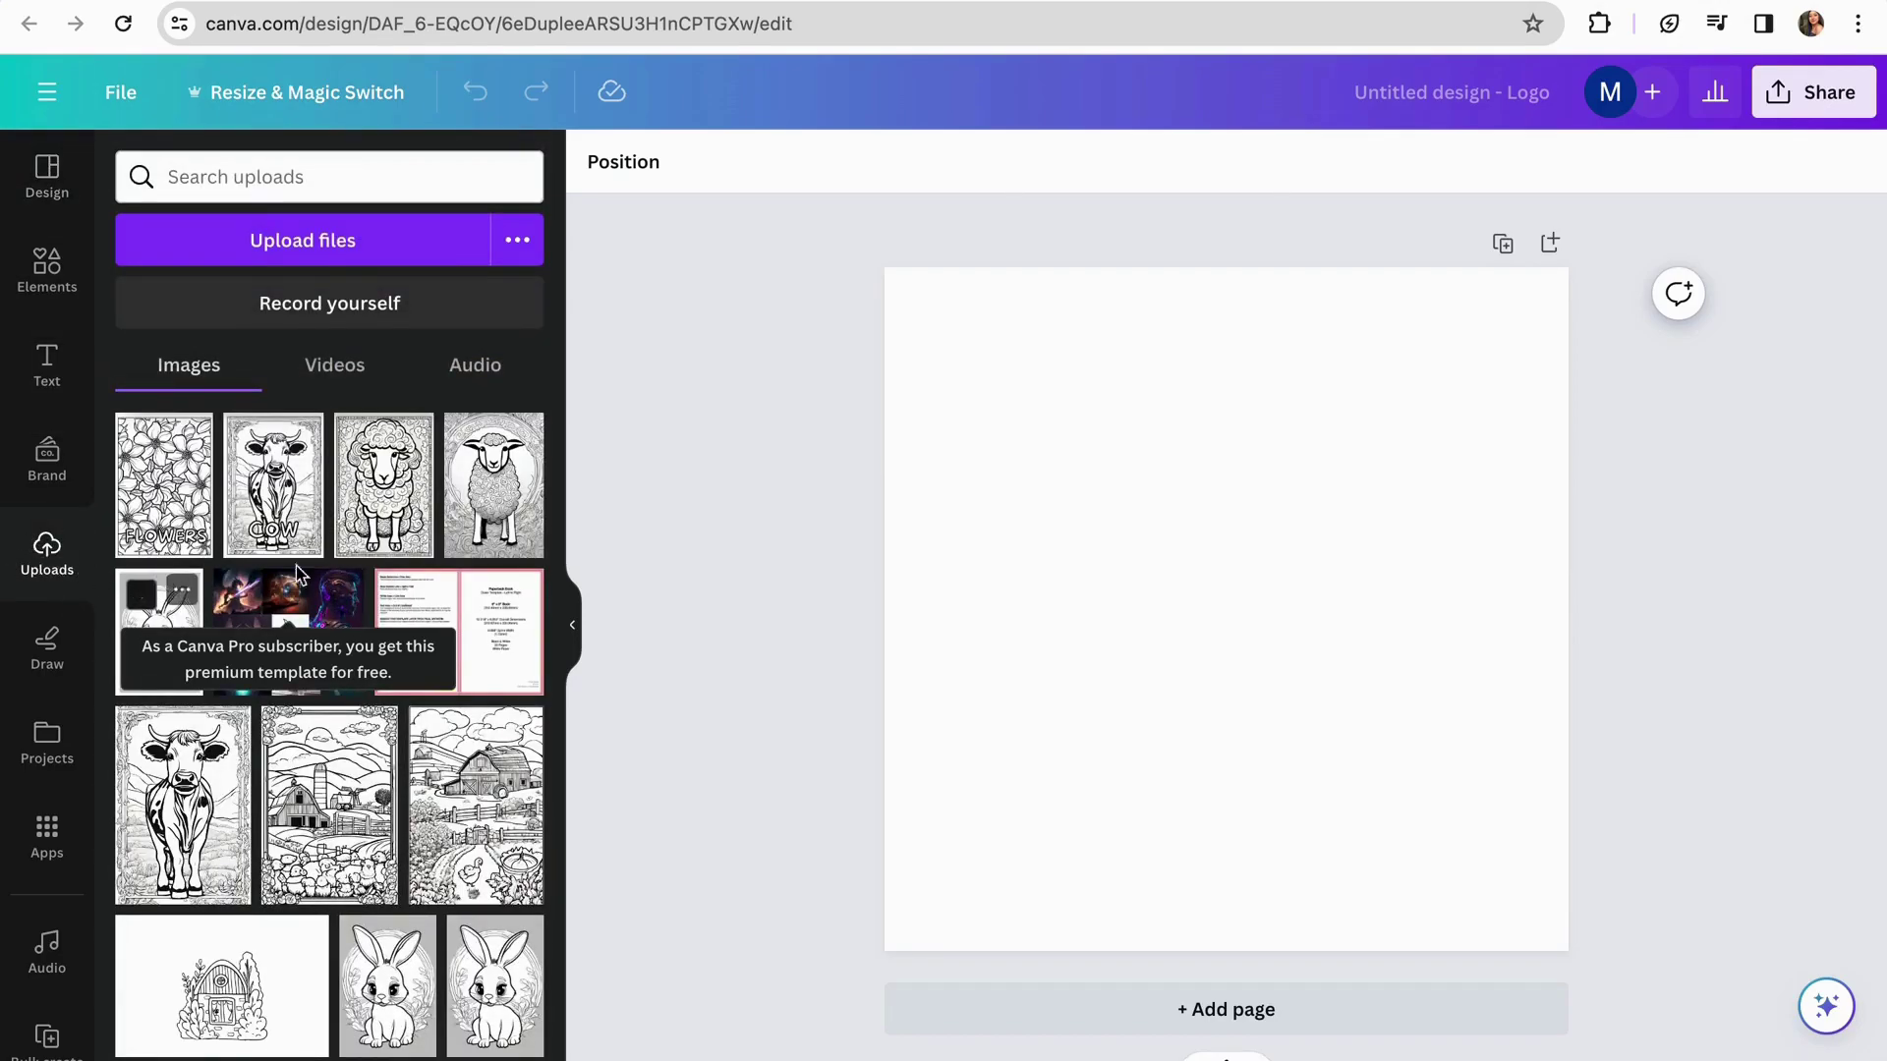
pyautogui.scroll(-8, 313, 772)
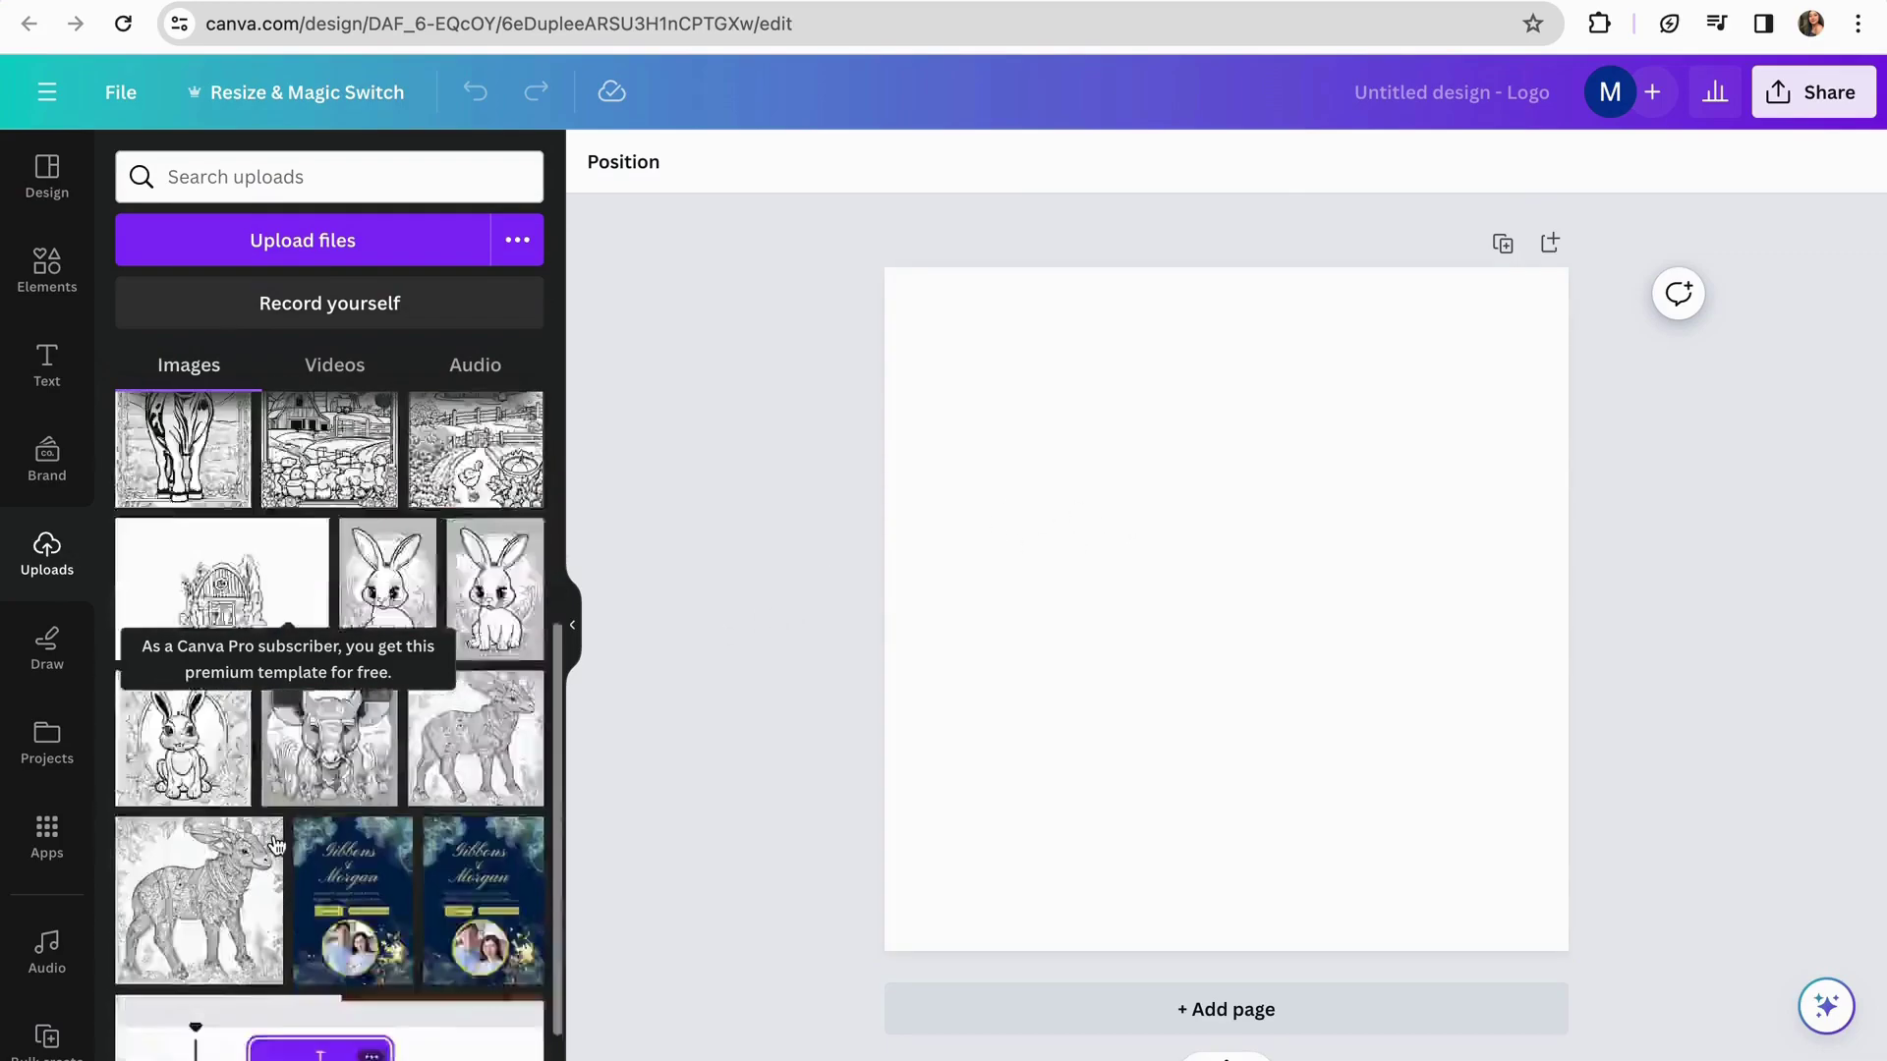
pyautogui.scroll(-5, 313, 771)
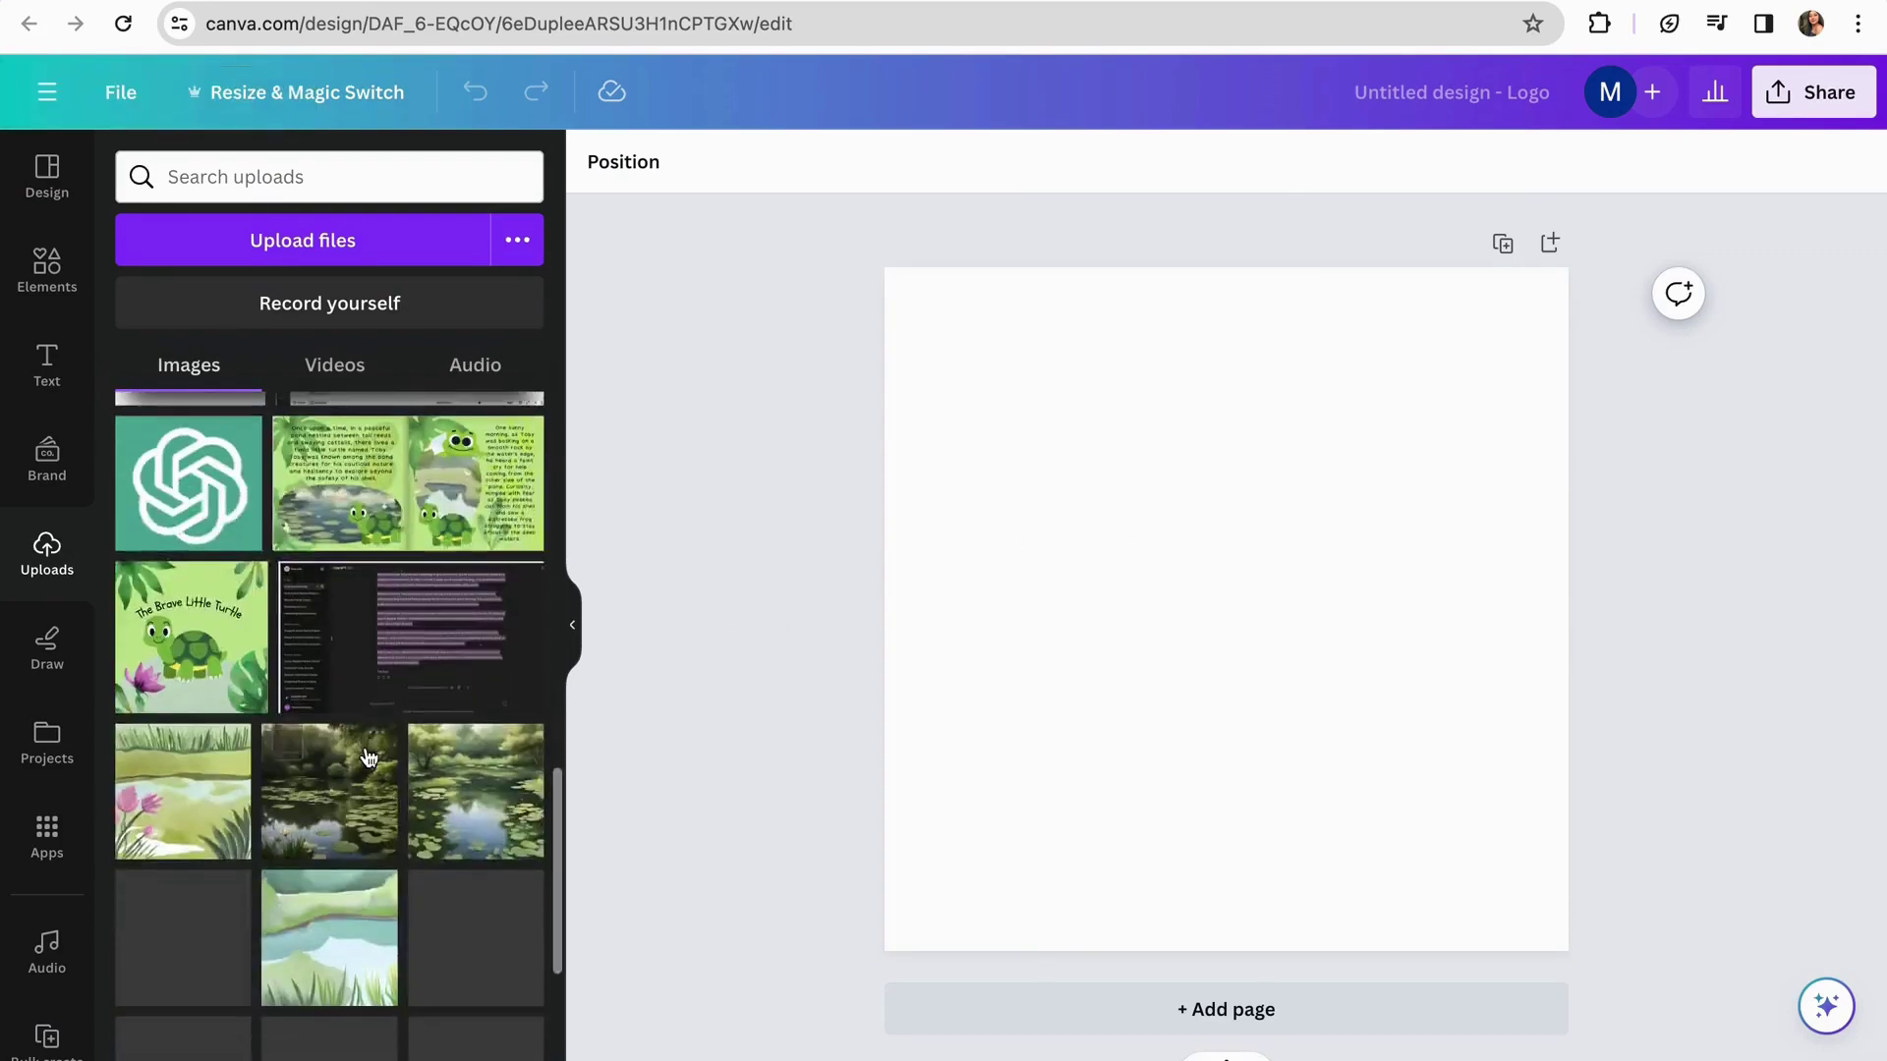
pyautogui.scroll(3, 285, 727)
pyautogui.click(262, 693)
pyautogui.click(986, 622)
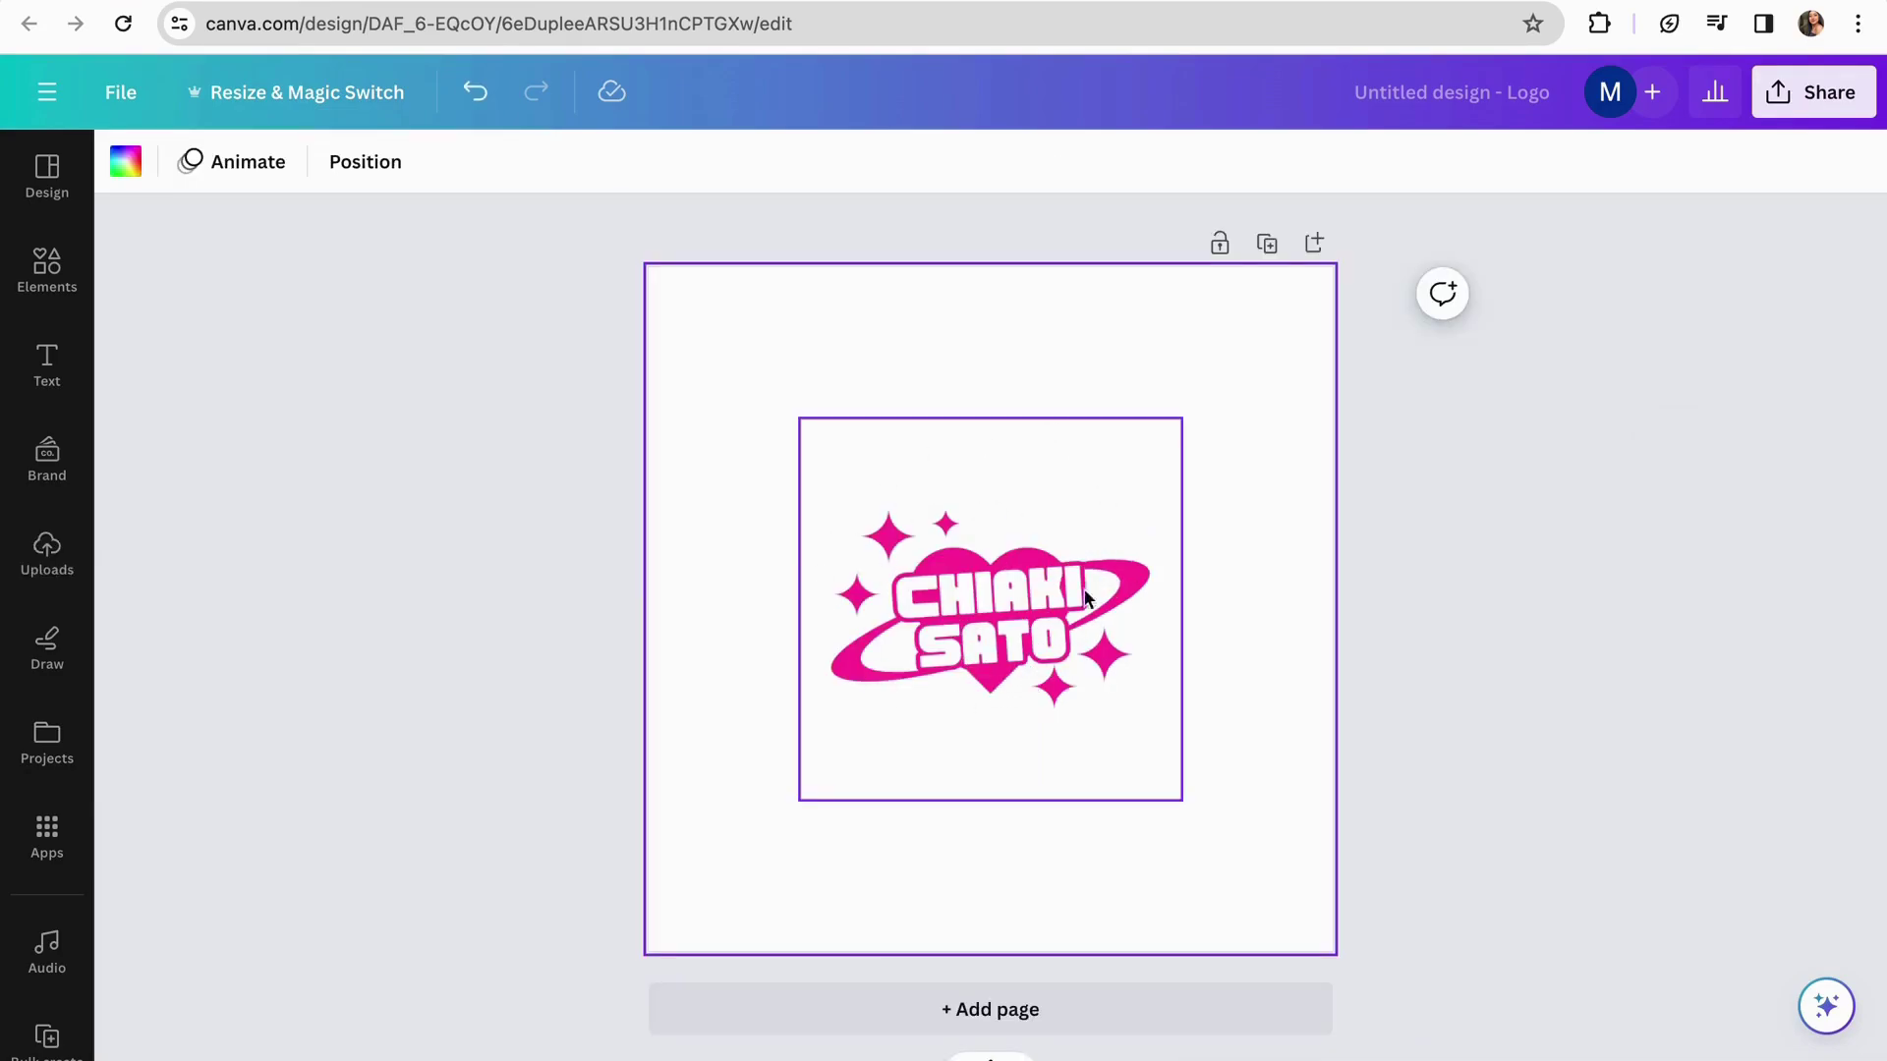
# Step: Run Magic Studio's BG Remover on the selected CHIAKI SATO logo image
pyautogui.click(959, 616)
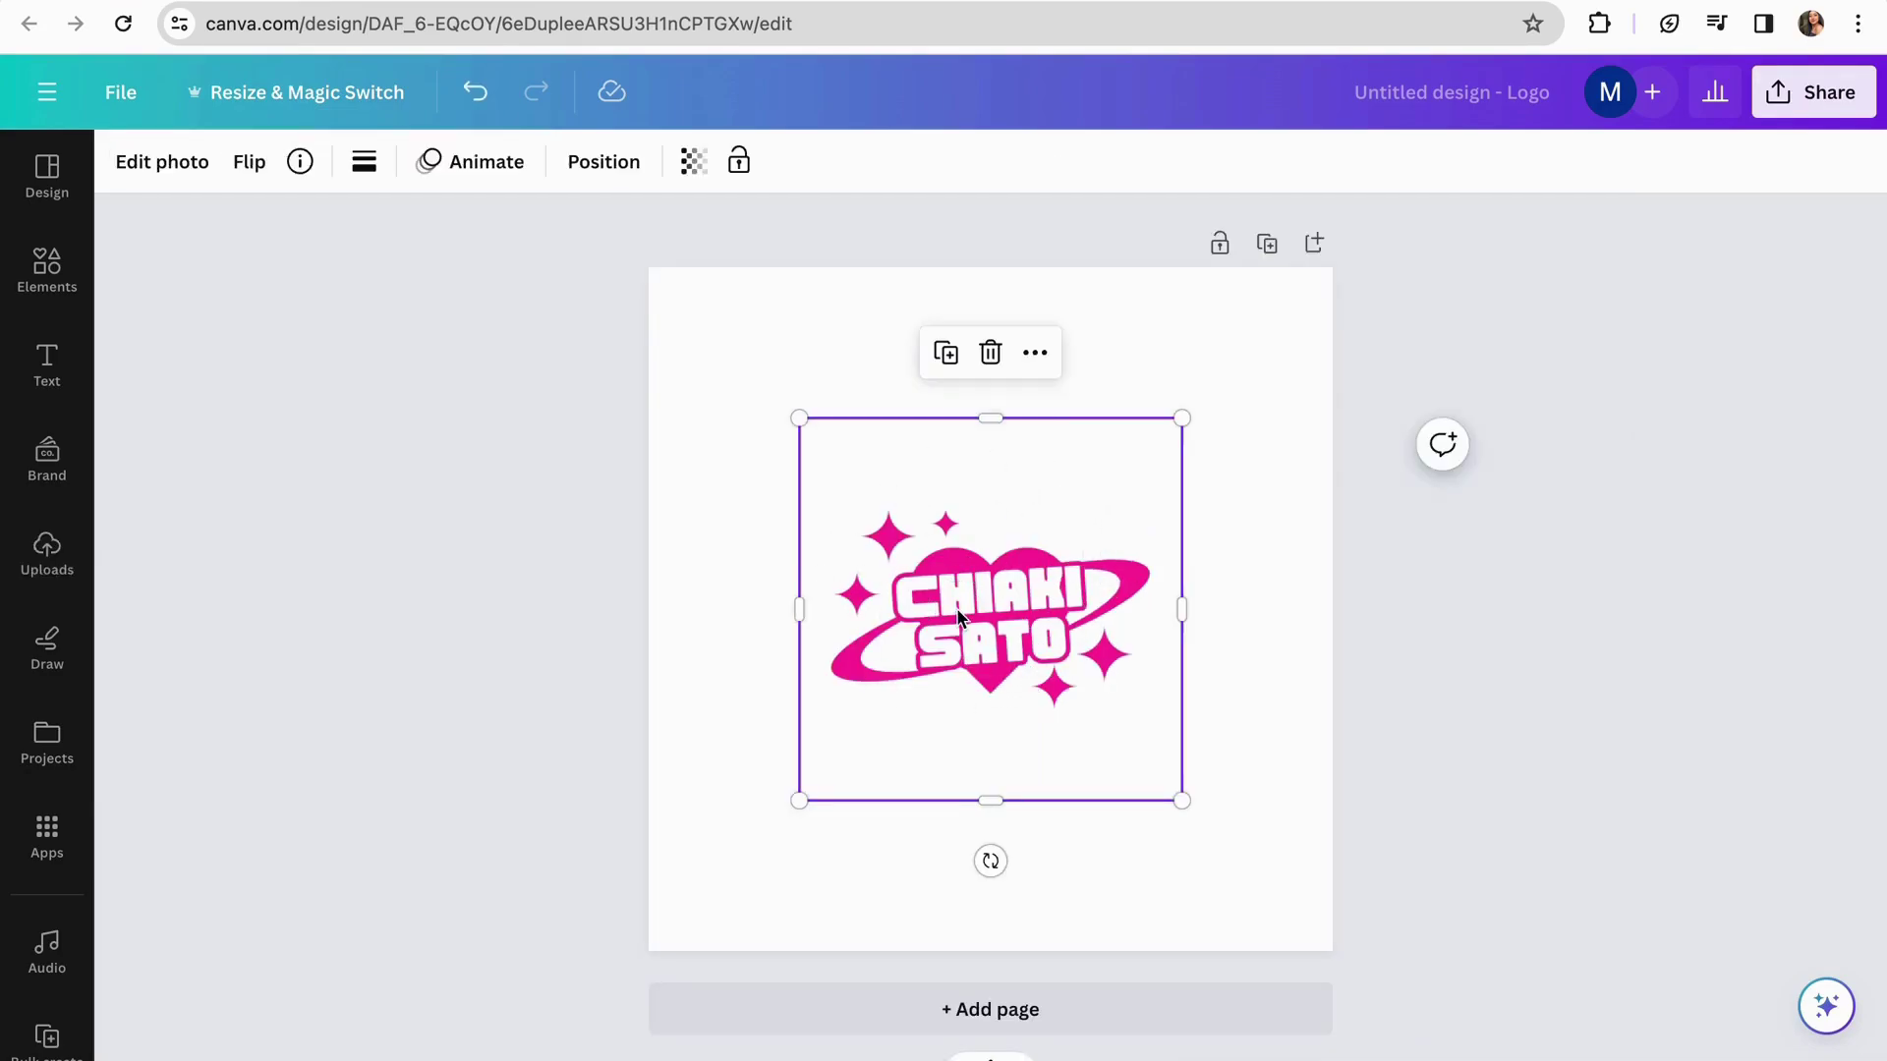
pyautogui.click(163, 163)
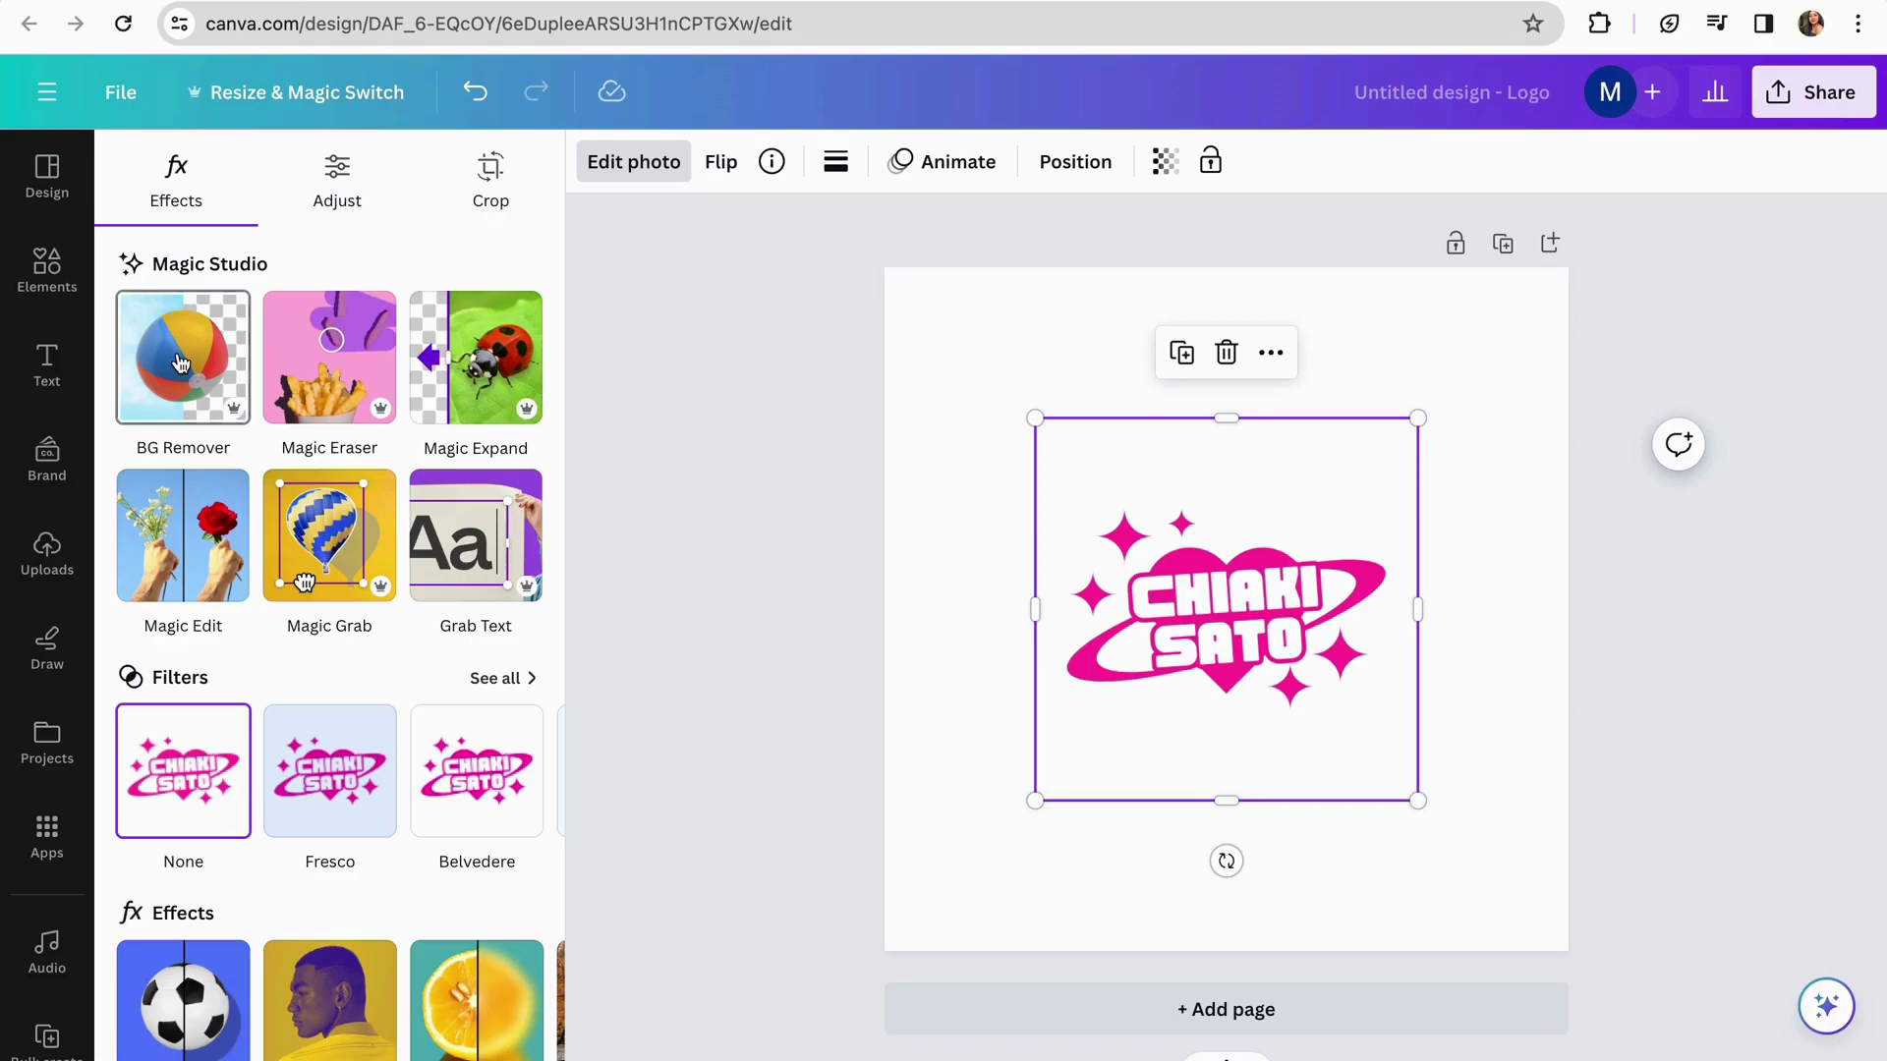
pyautogui.click(181, 364)
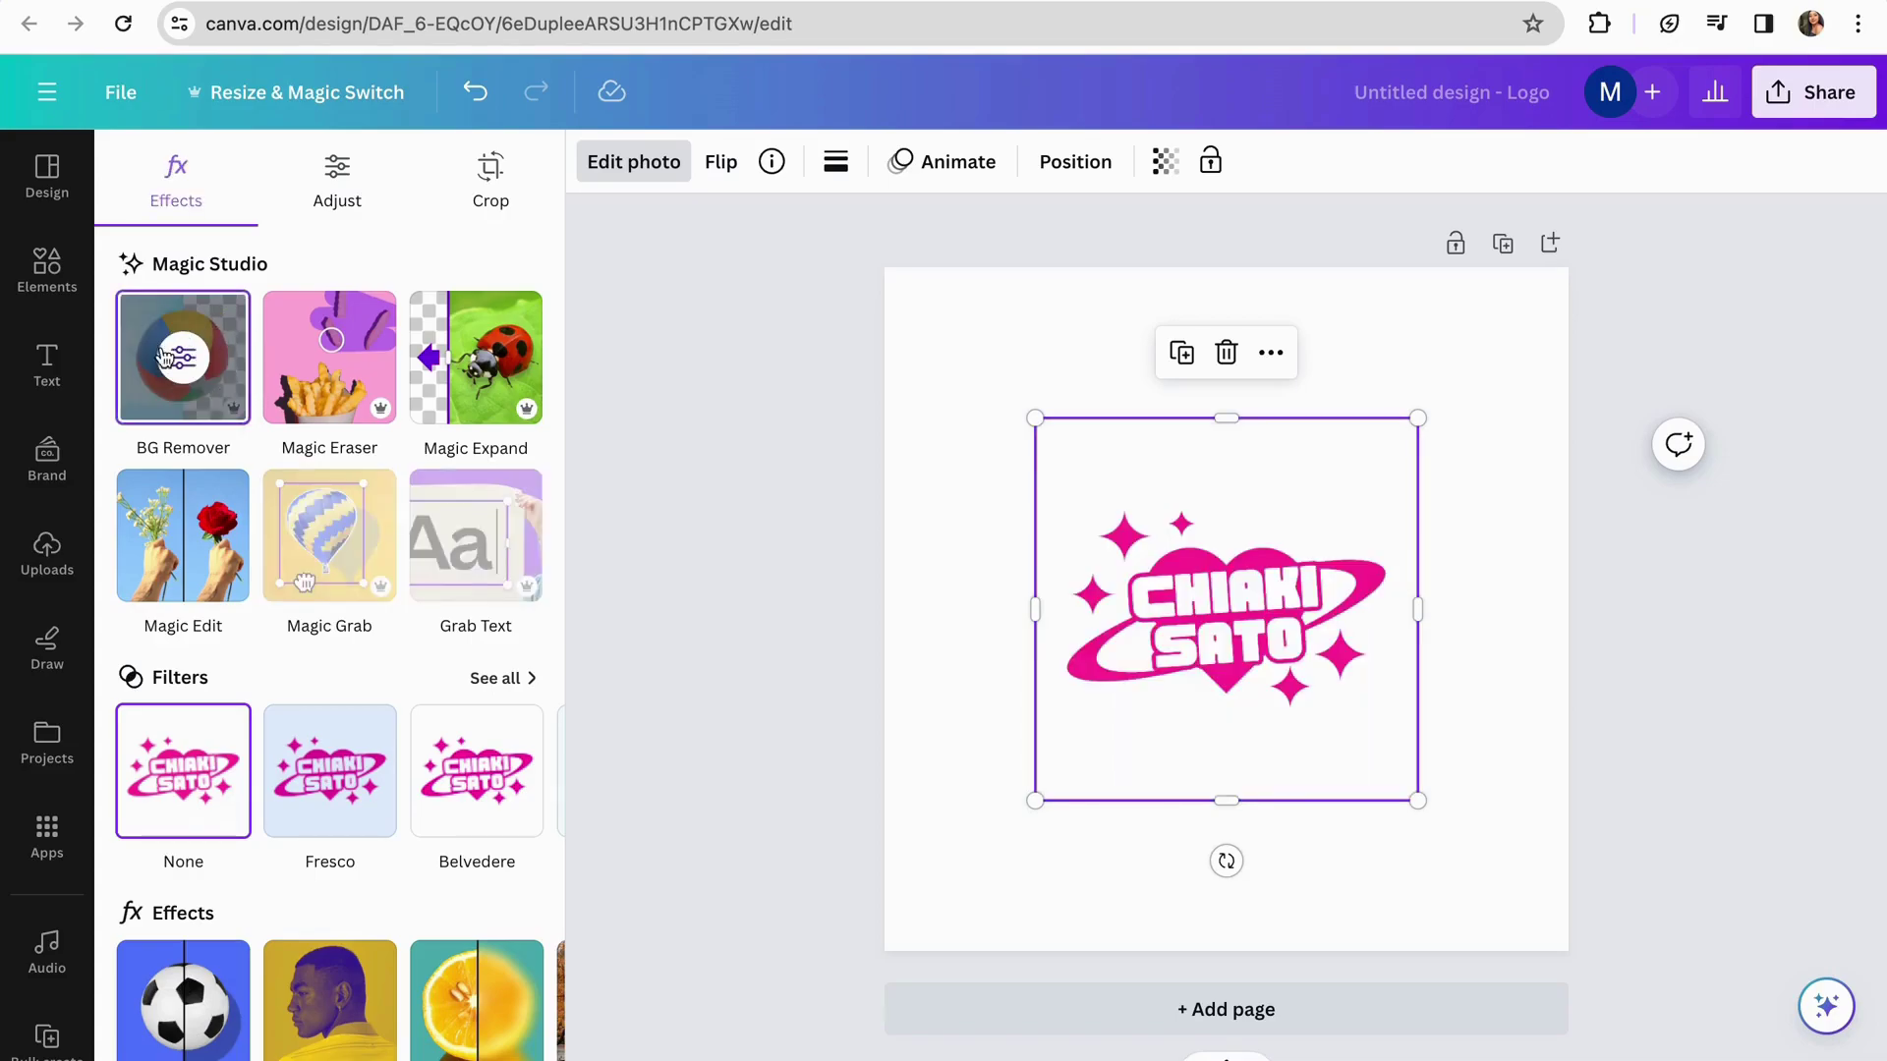
pyautogui.press('super+t')
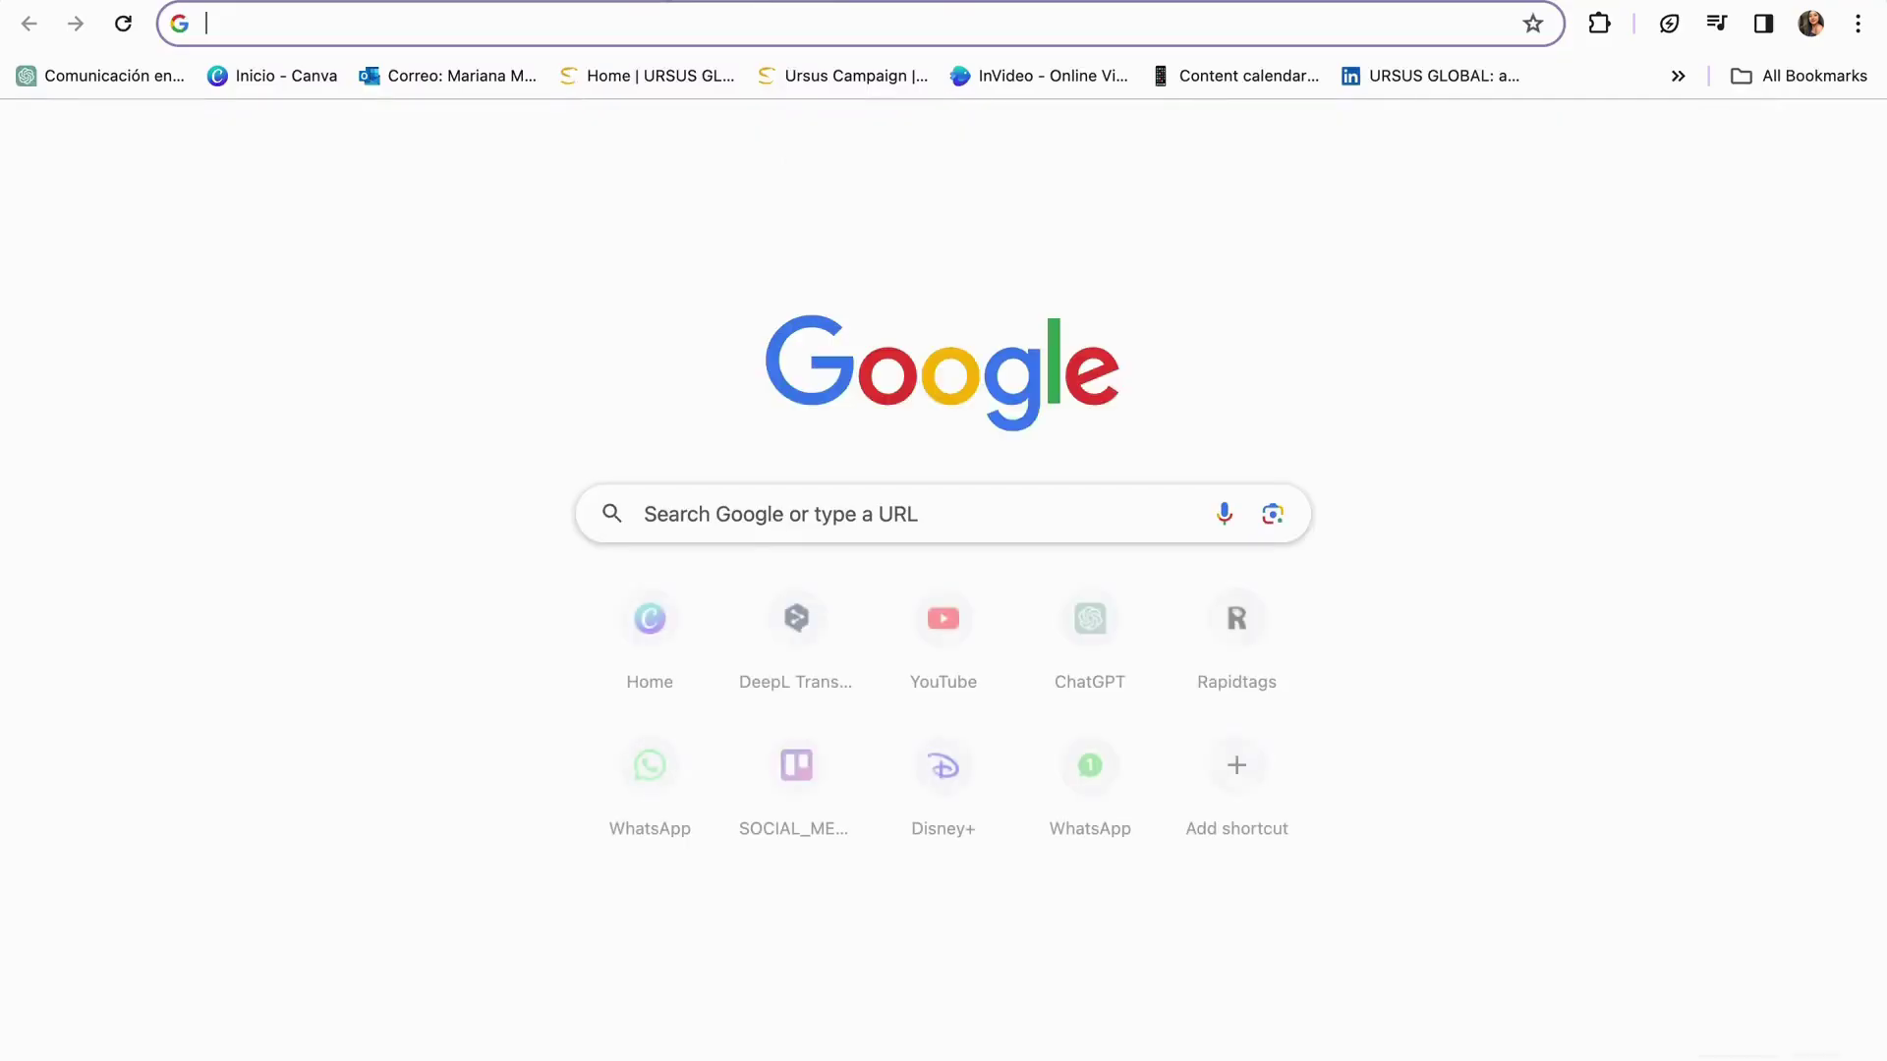
pyautogui.write('back')
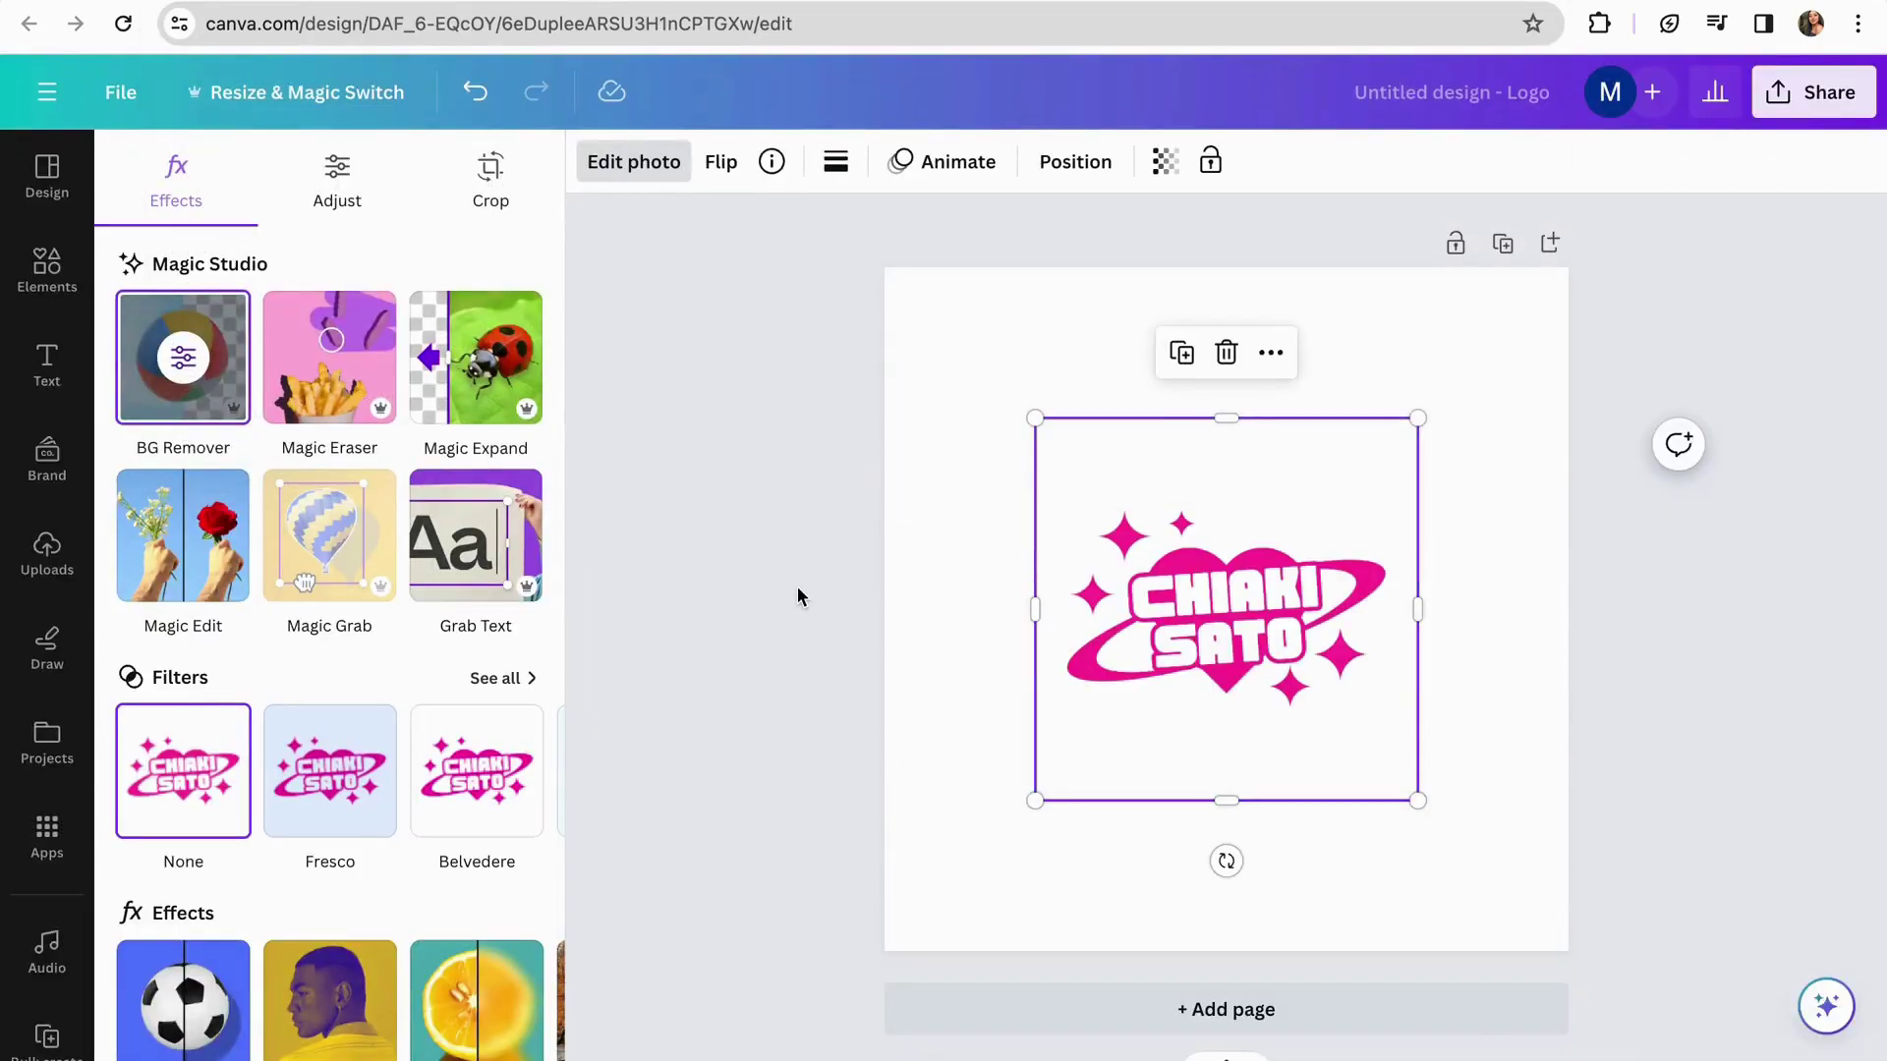
# Step: Enlarge the logo slightly from its corner, then undo the resize
pyautogui.click(1035, 417)
pyautogui.moveTo(1035, 417); pyautogui.dragTo(1012, 395)
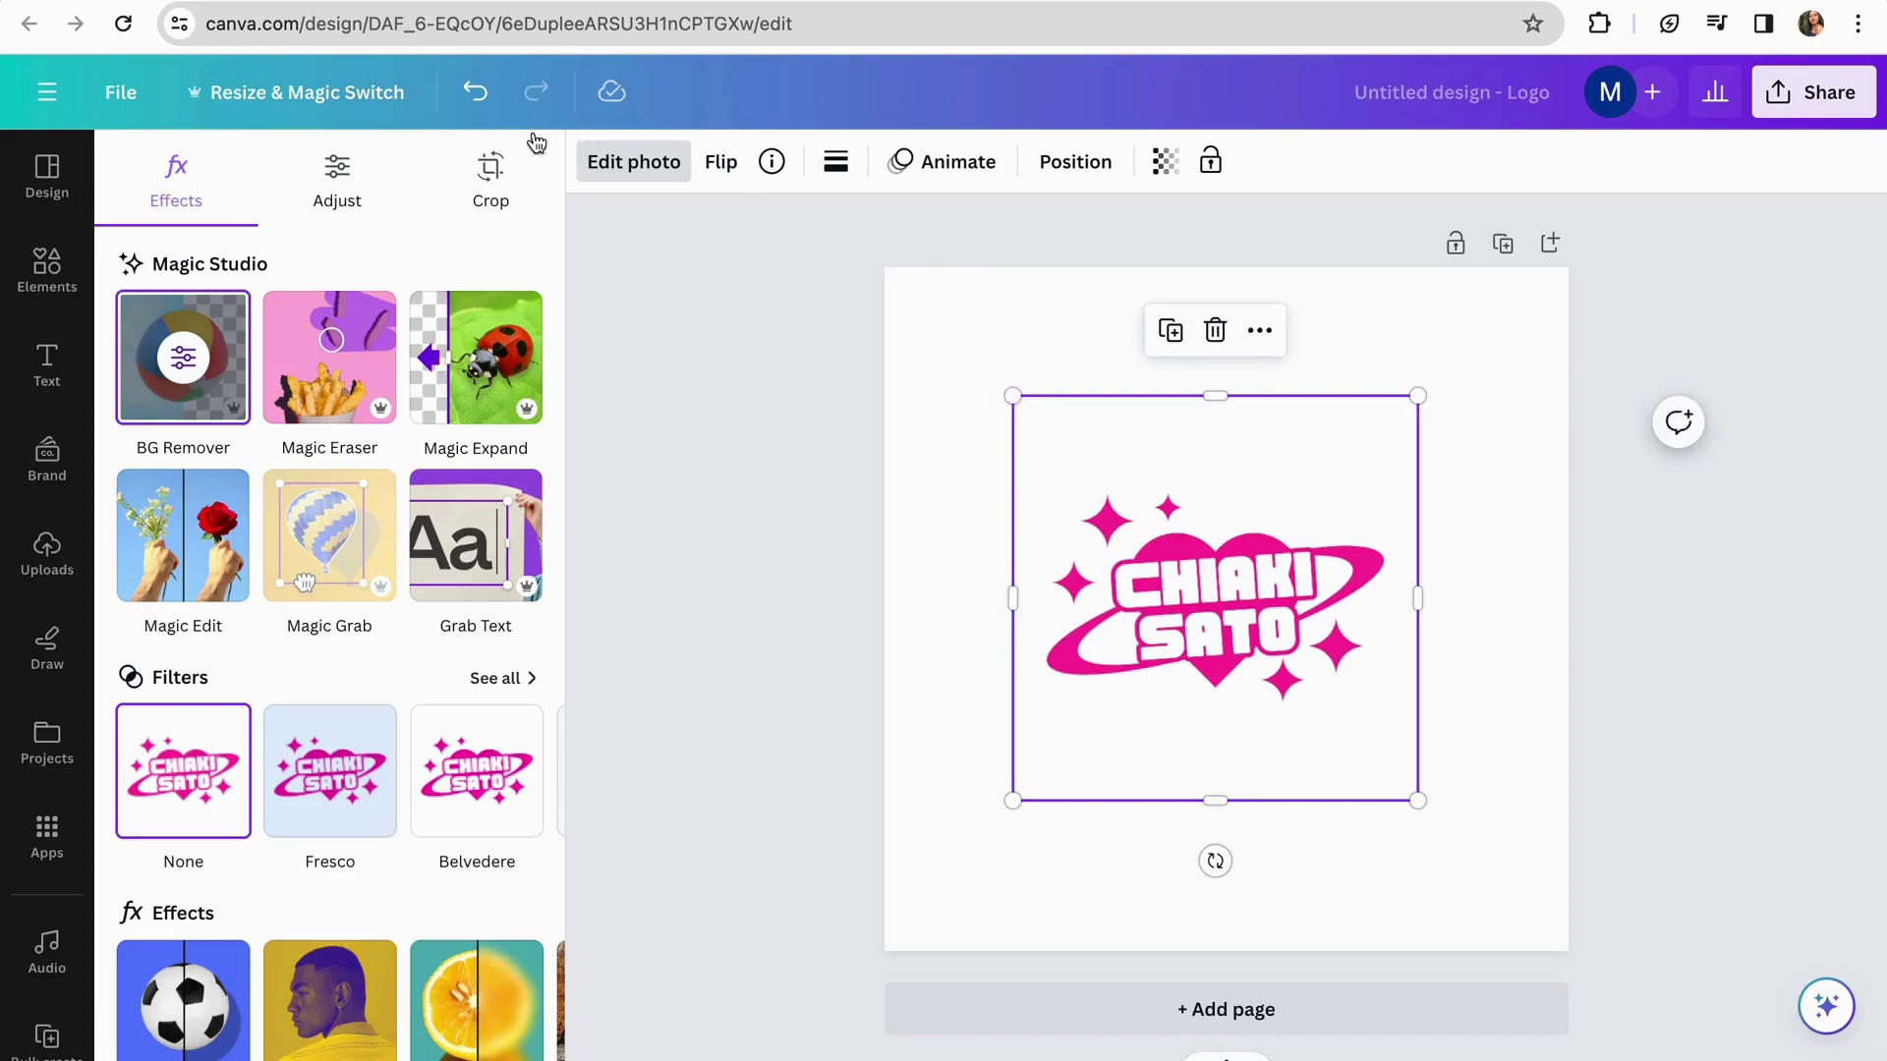
pyautogui.click(476, 91)
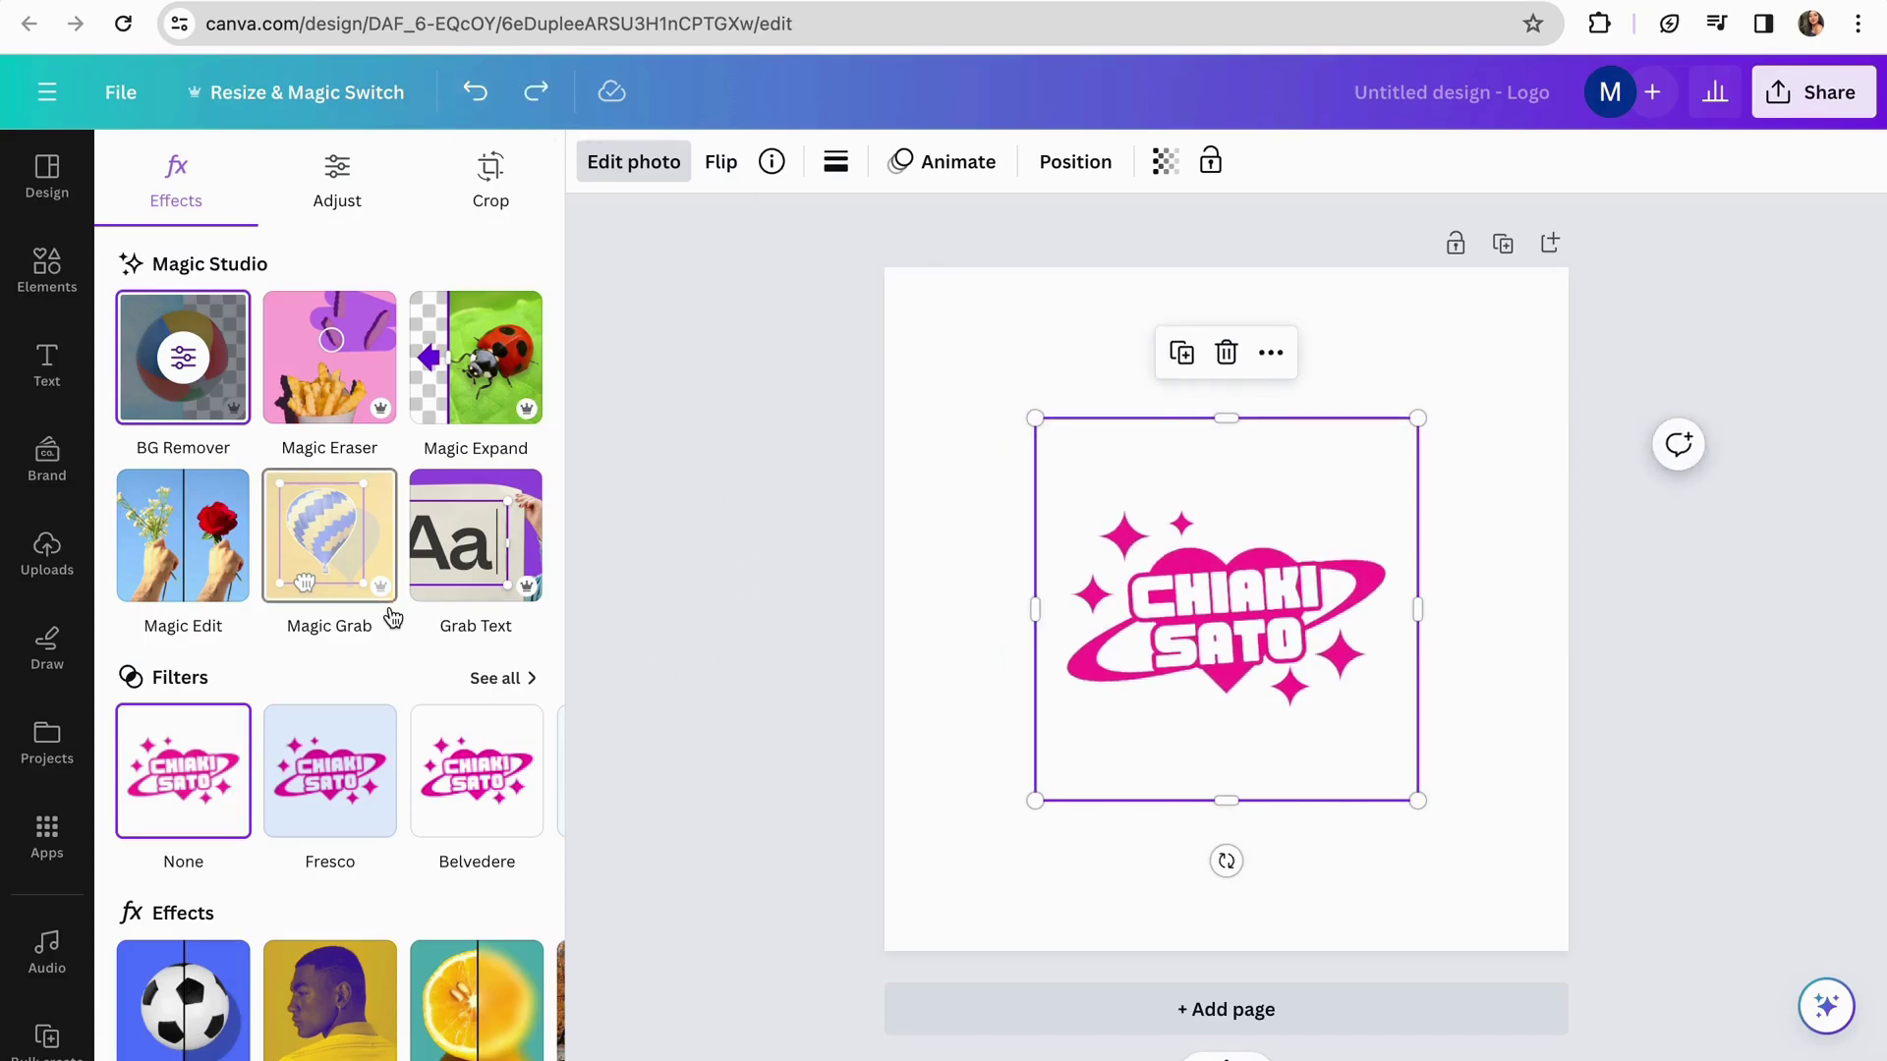
# Step: Apply a Custom Duotone with highlights set to #000000 so the logo turns black
pyautogui.scroll(-1, 337, 840)
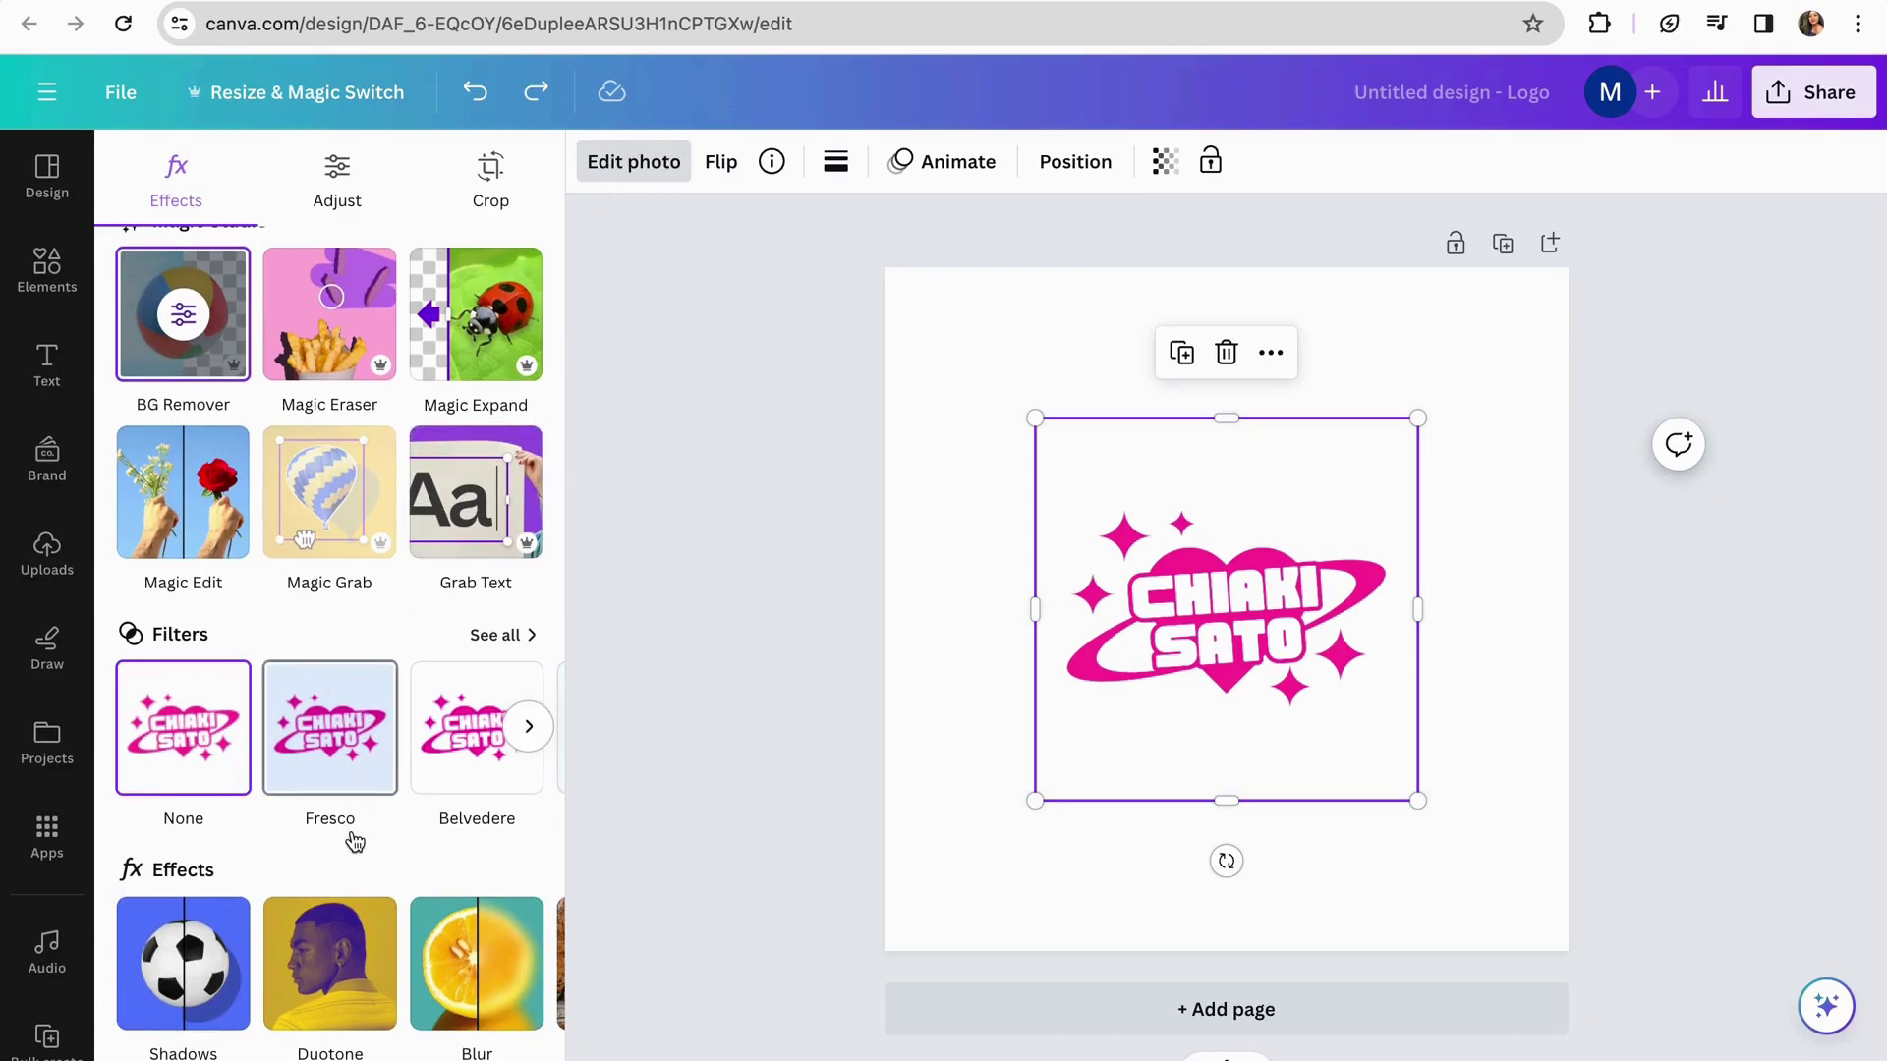
pyautogui.scroll(-2, 344, 850)
pyautogui.click(346, 880)
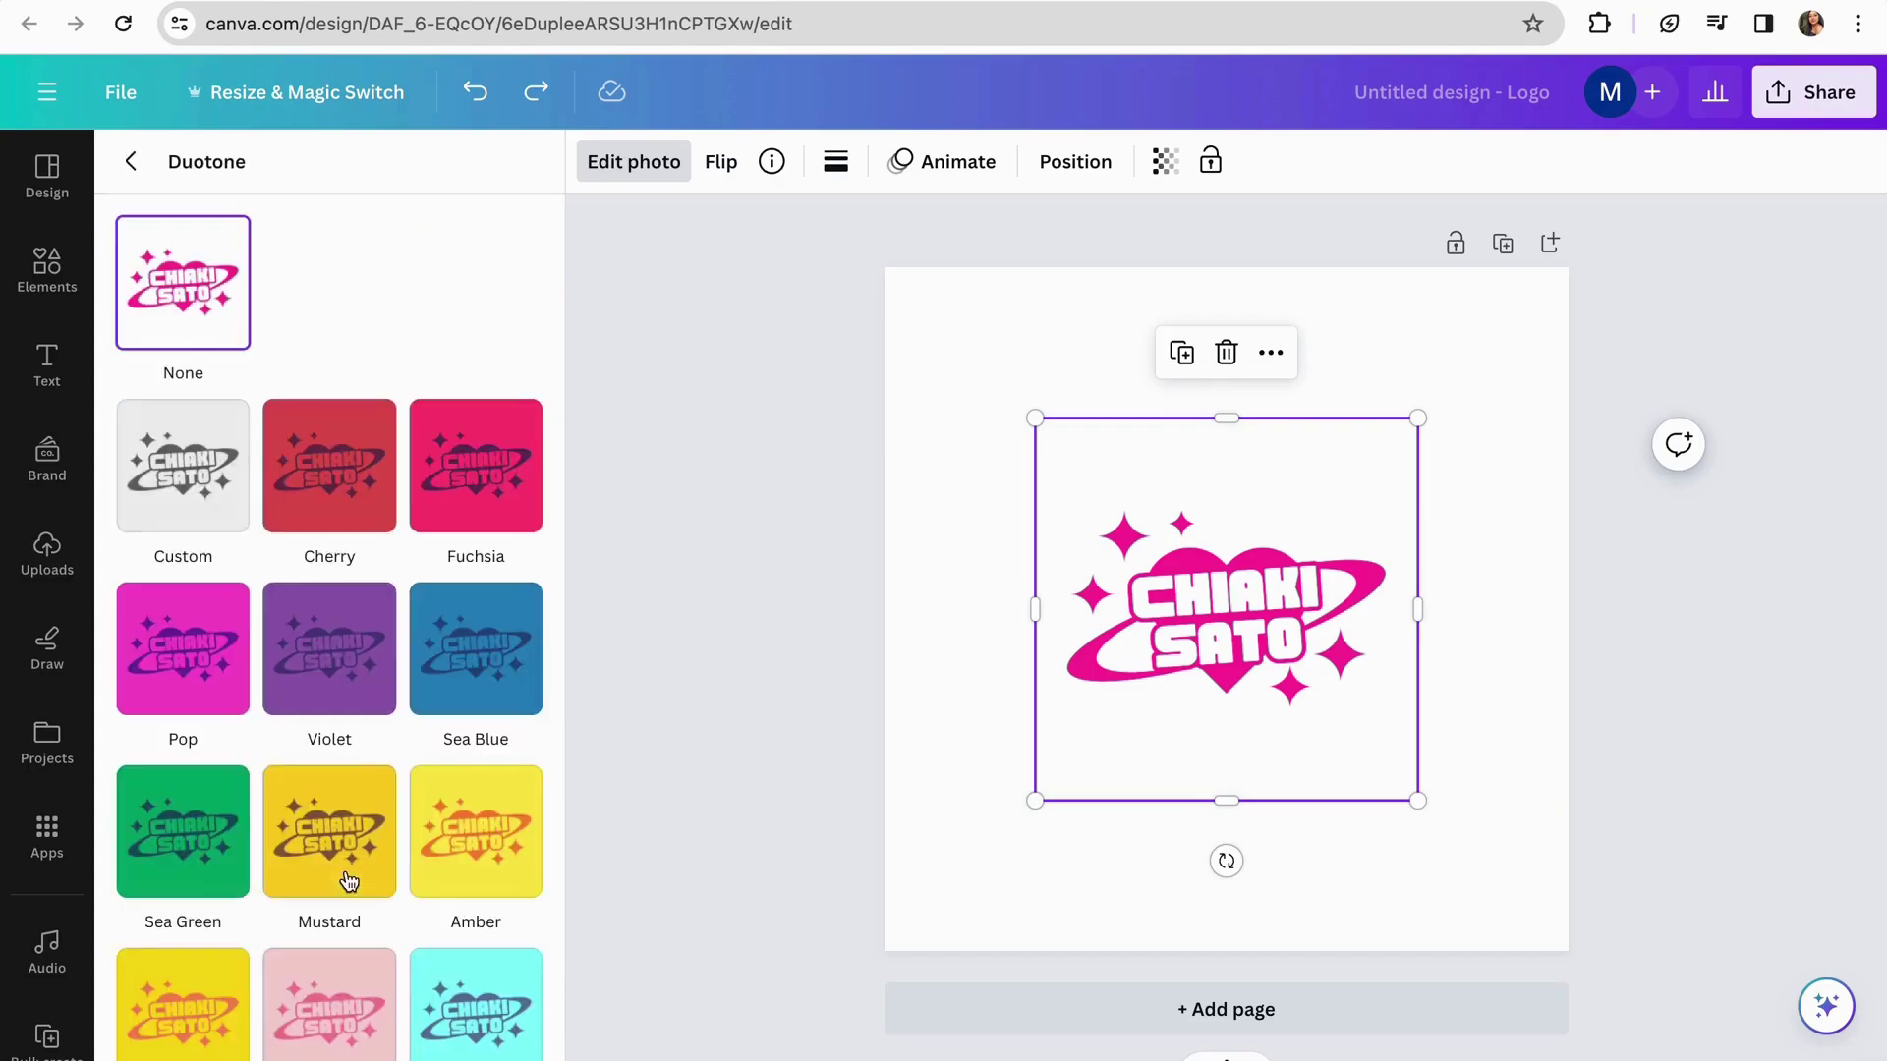
pyautogui.click(183, 468)
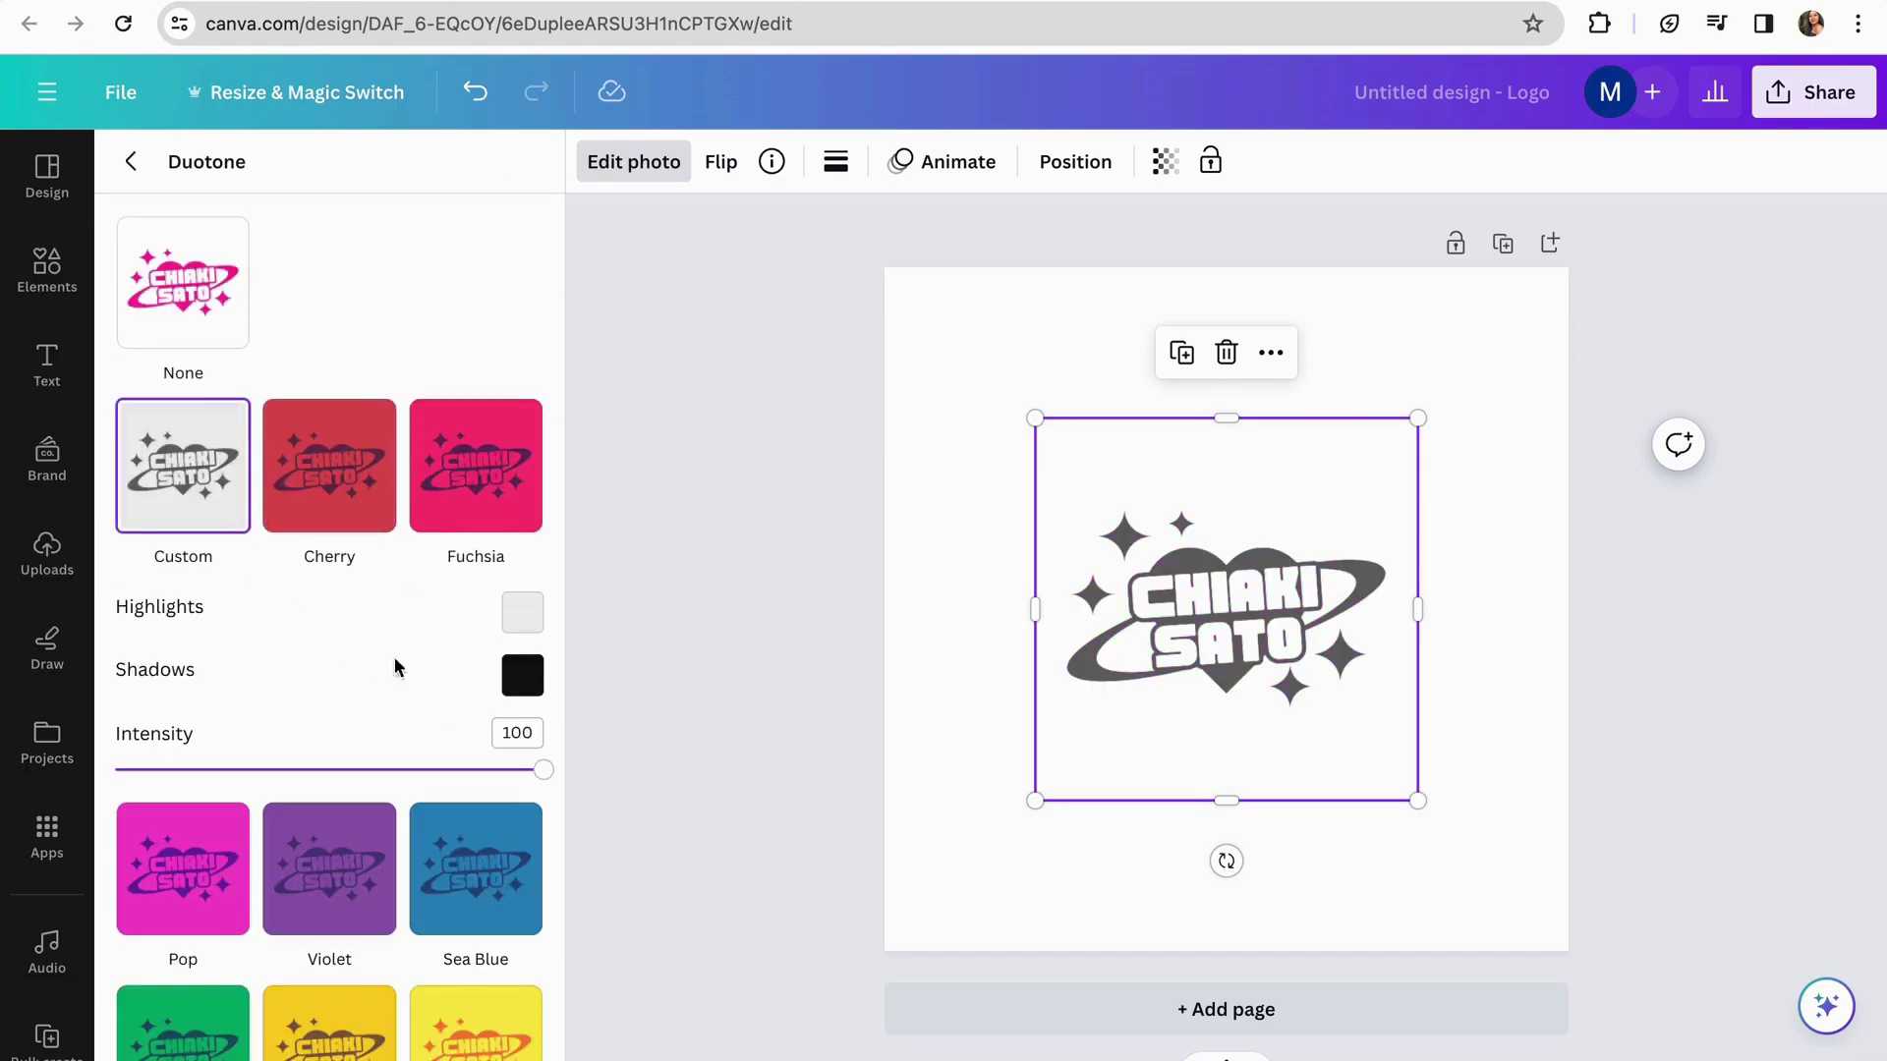
pyautogui.click(521, 612)
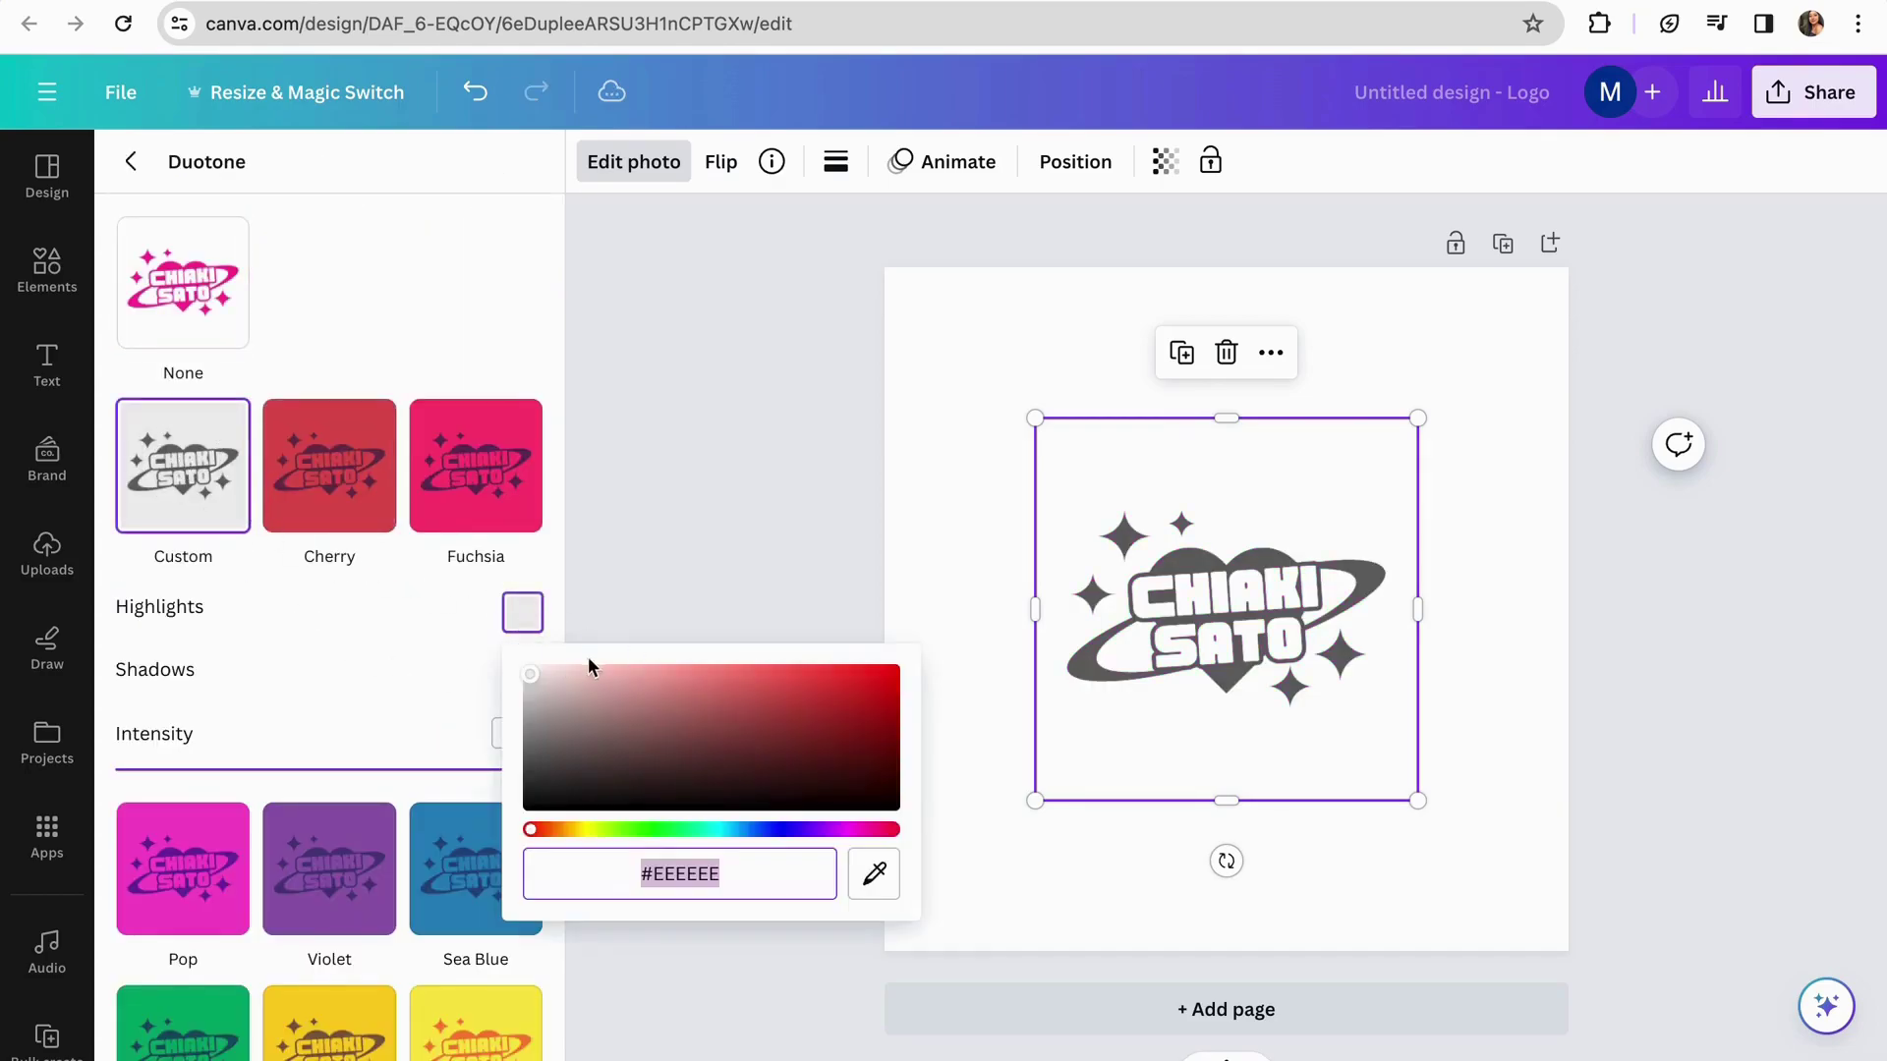
pyautogui.moveTo(533, 685); pyautogui.dragTo(535, 816)
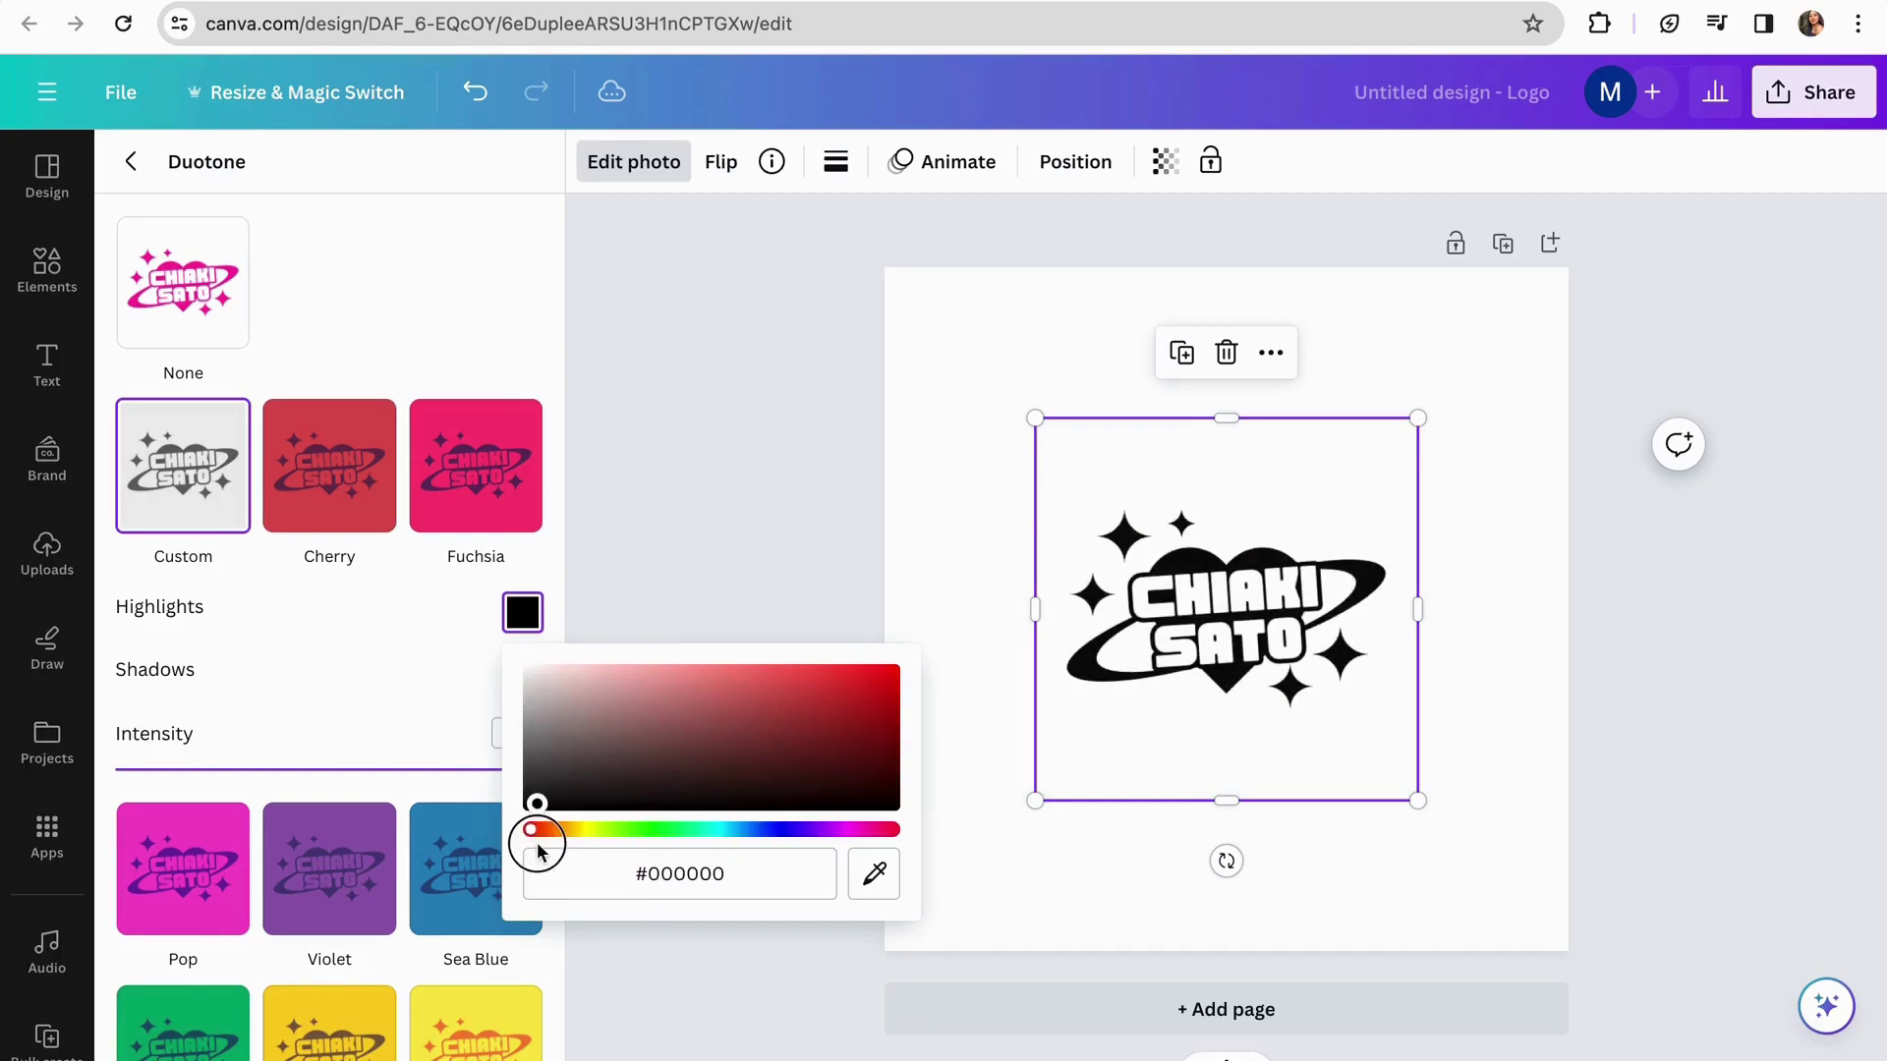
pyautogui.click(747, 678)
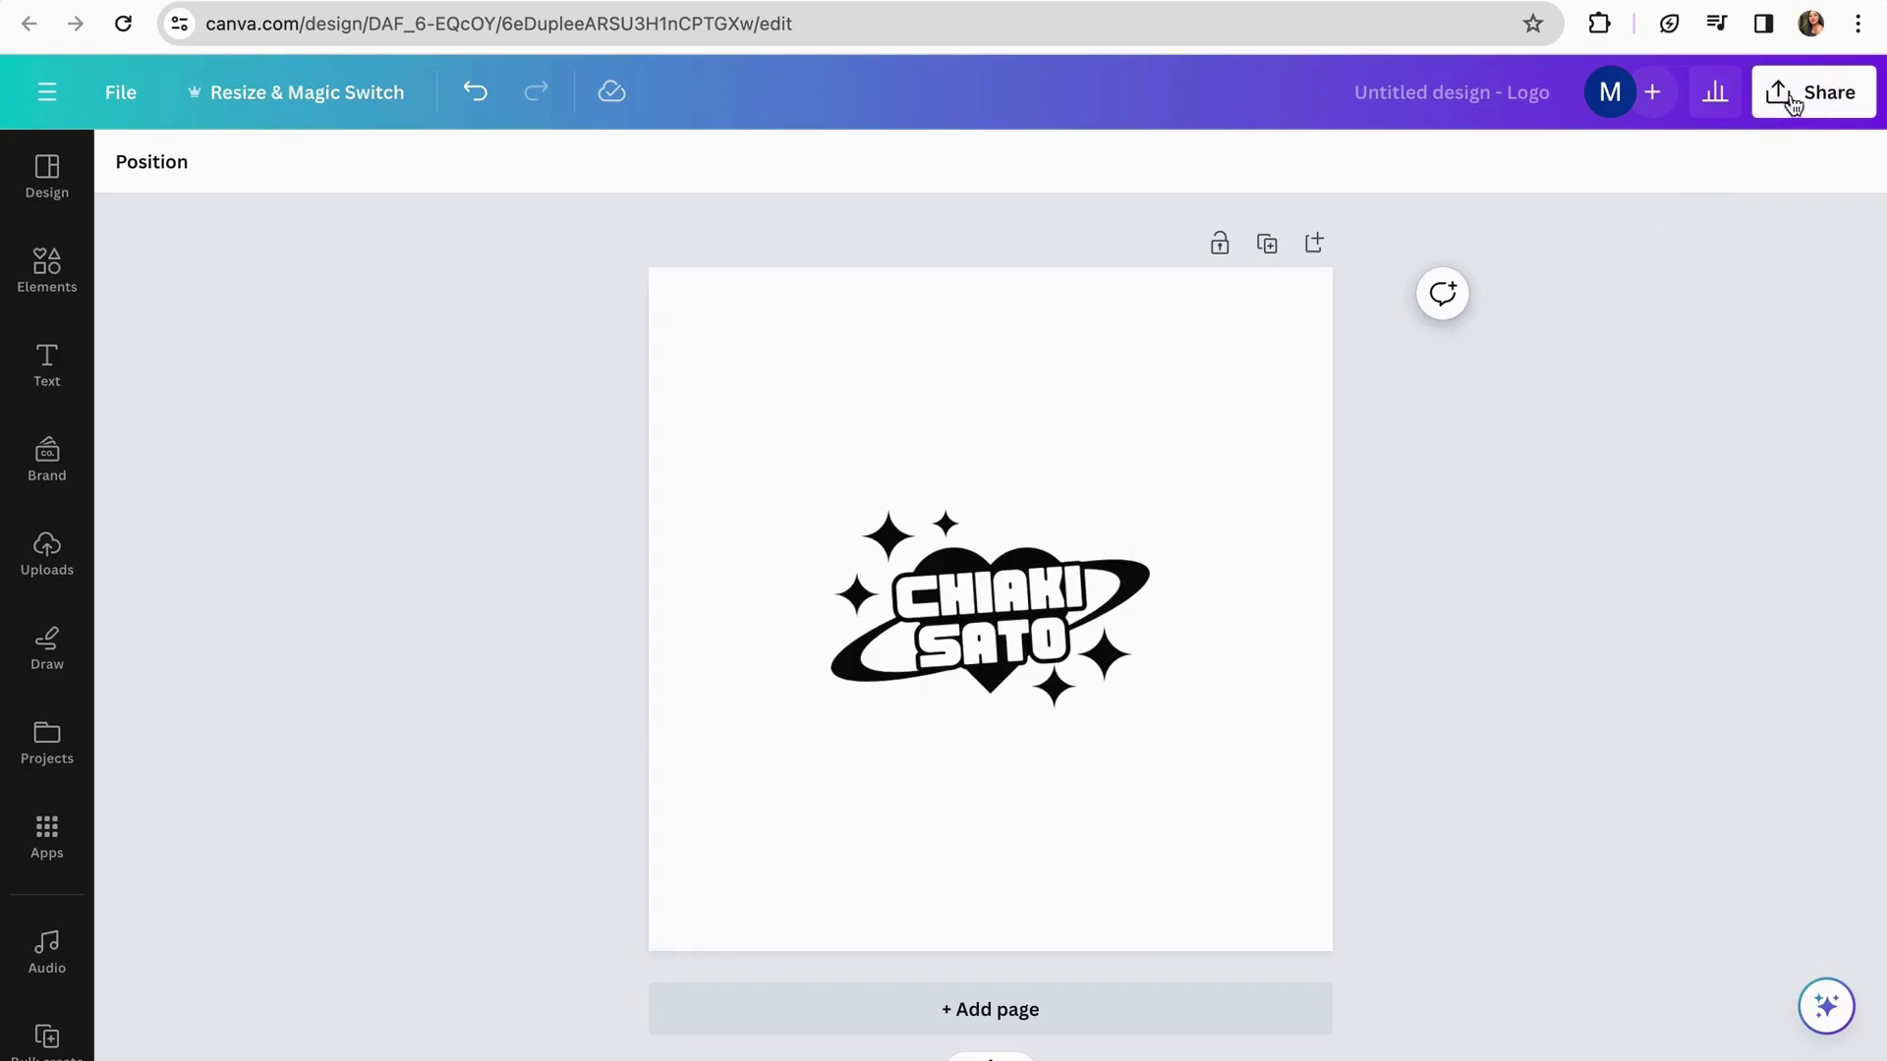
# Step: Download the design as a JPG instead of PNG from Share > Download
pyautogui.click(1831, 89)
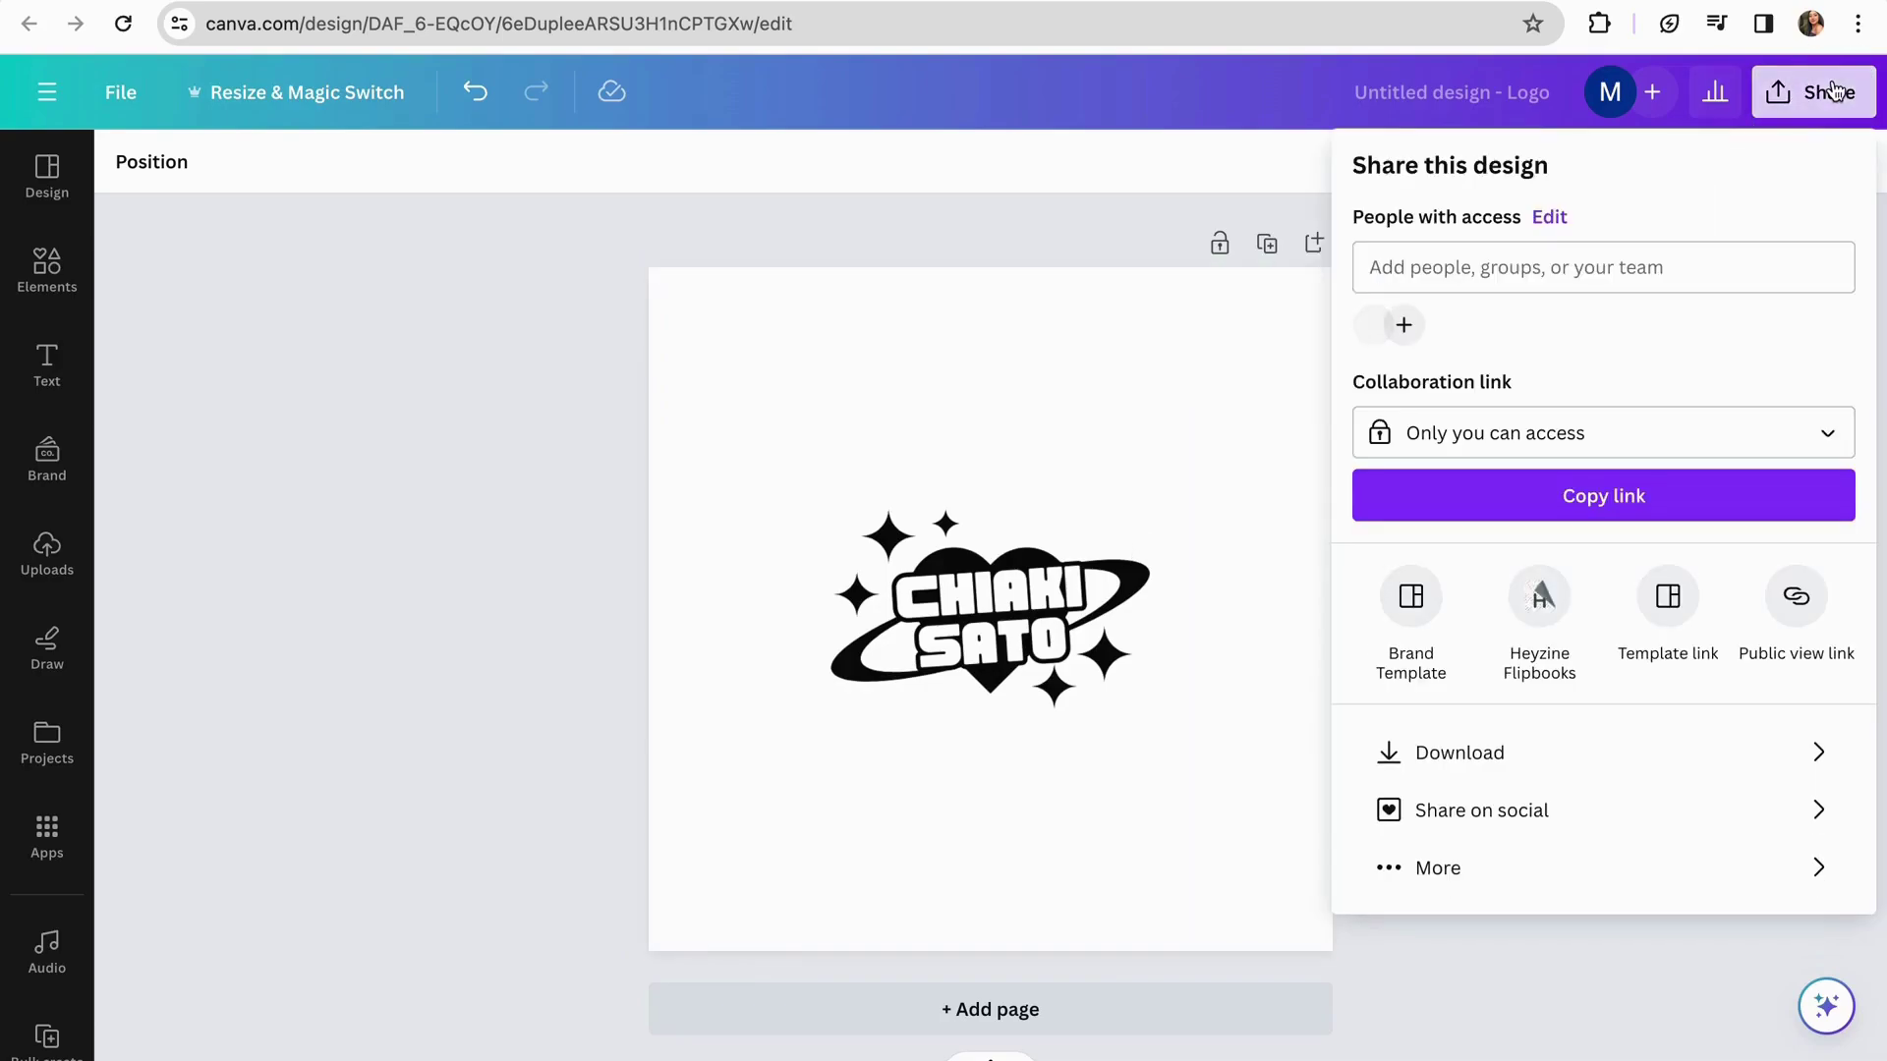
pyautogui.click(1494, 753)
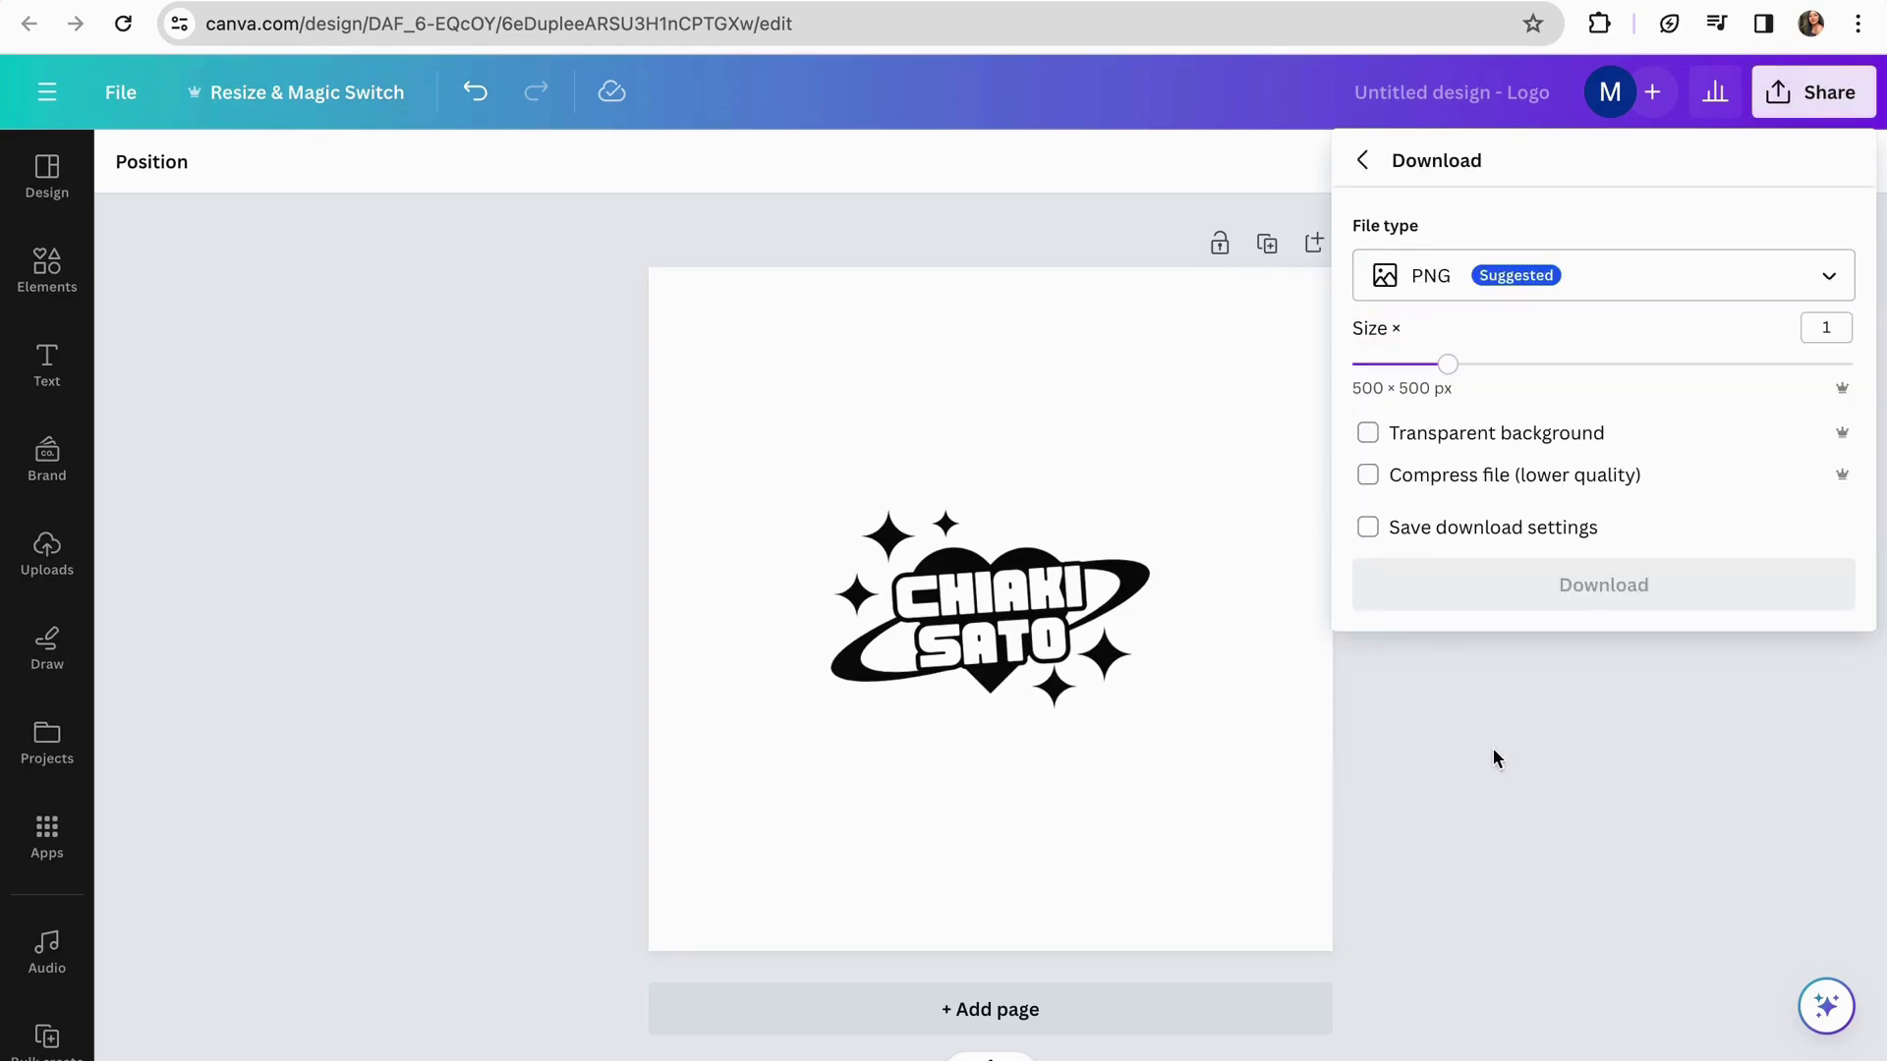
pyautogui.click(1552, 277)
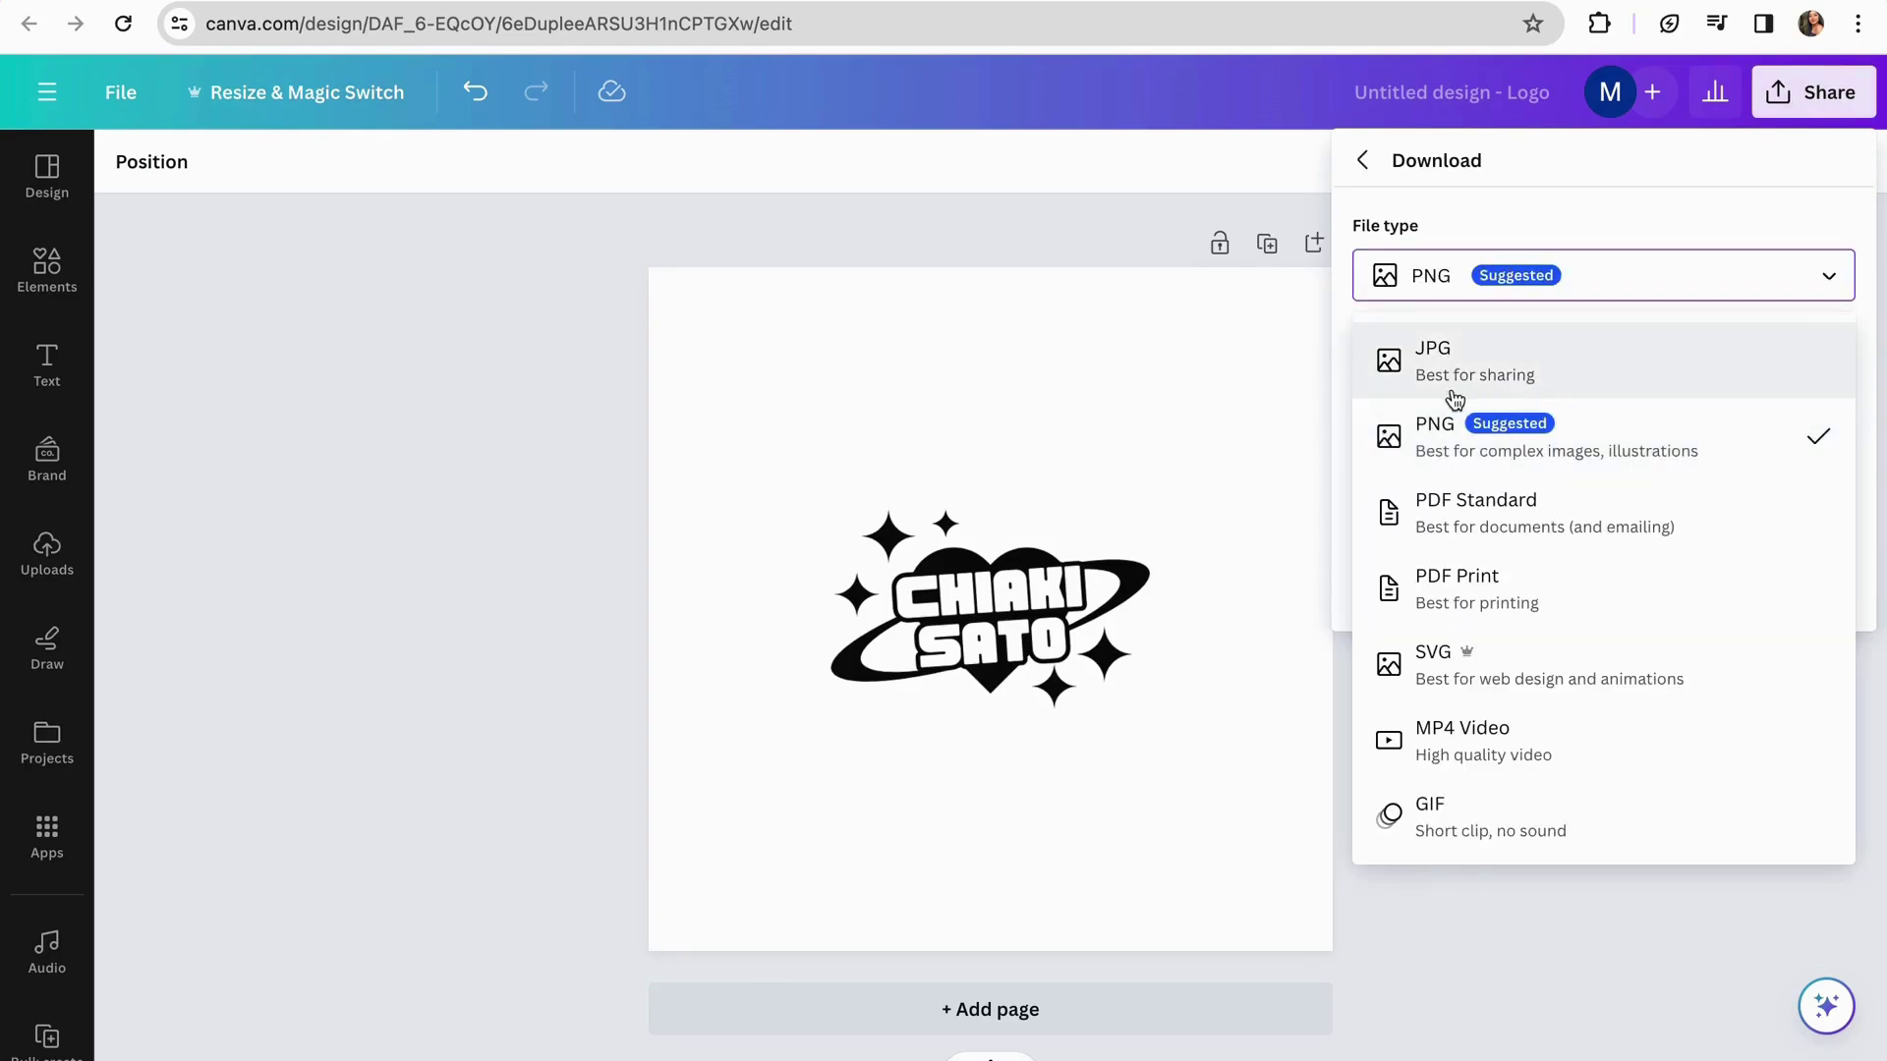
pyautogui.click(1448, 346)
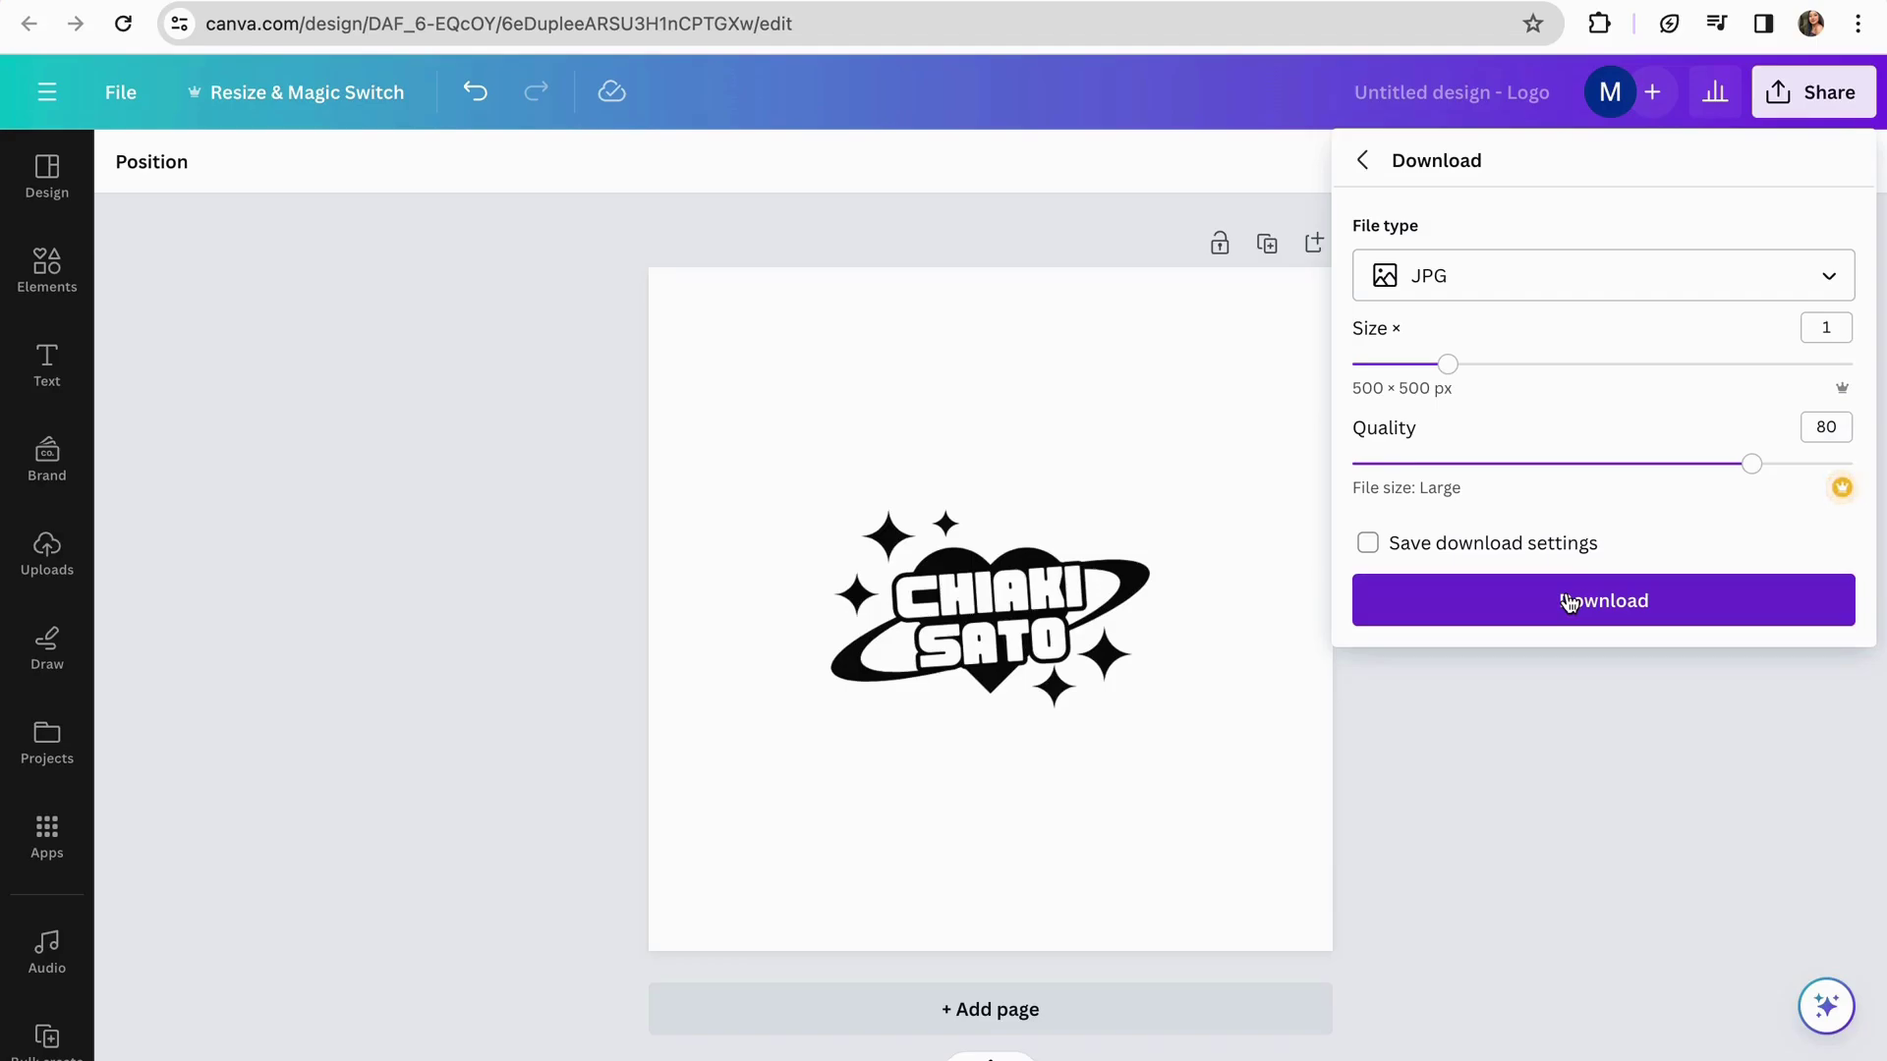
pyautogui.click(1569, 602)
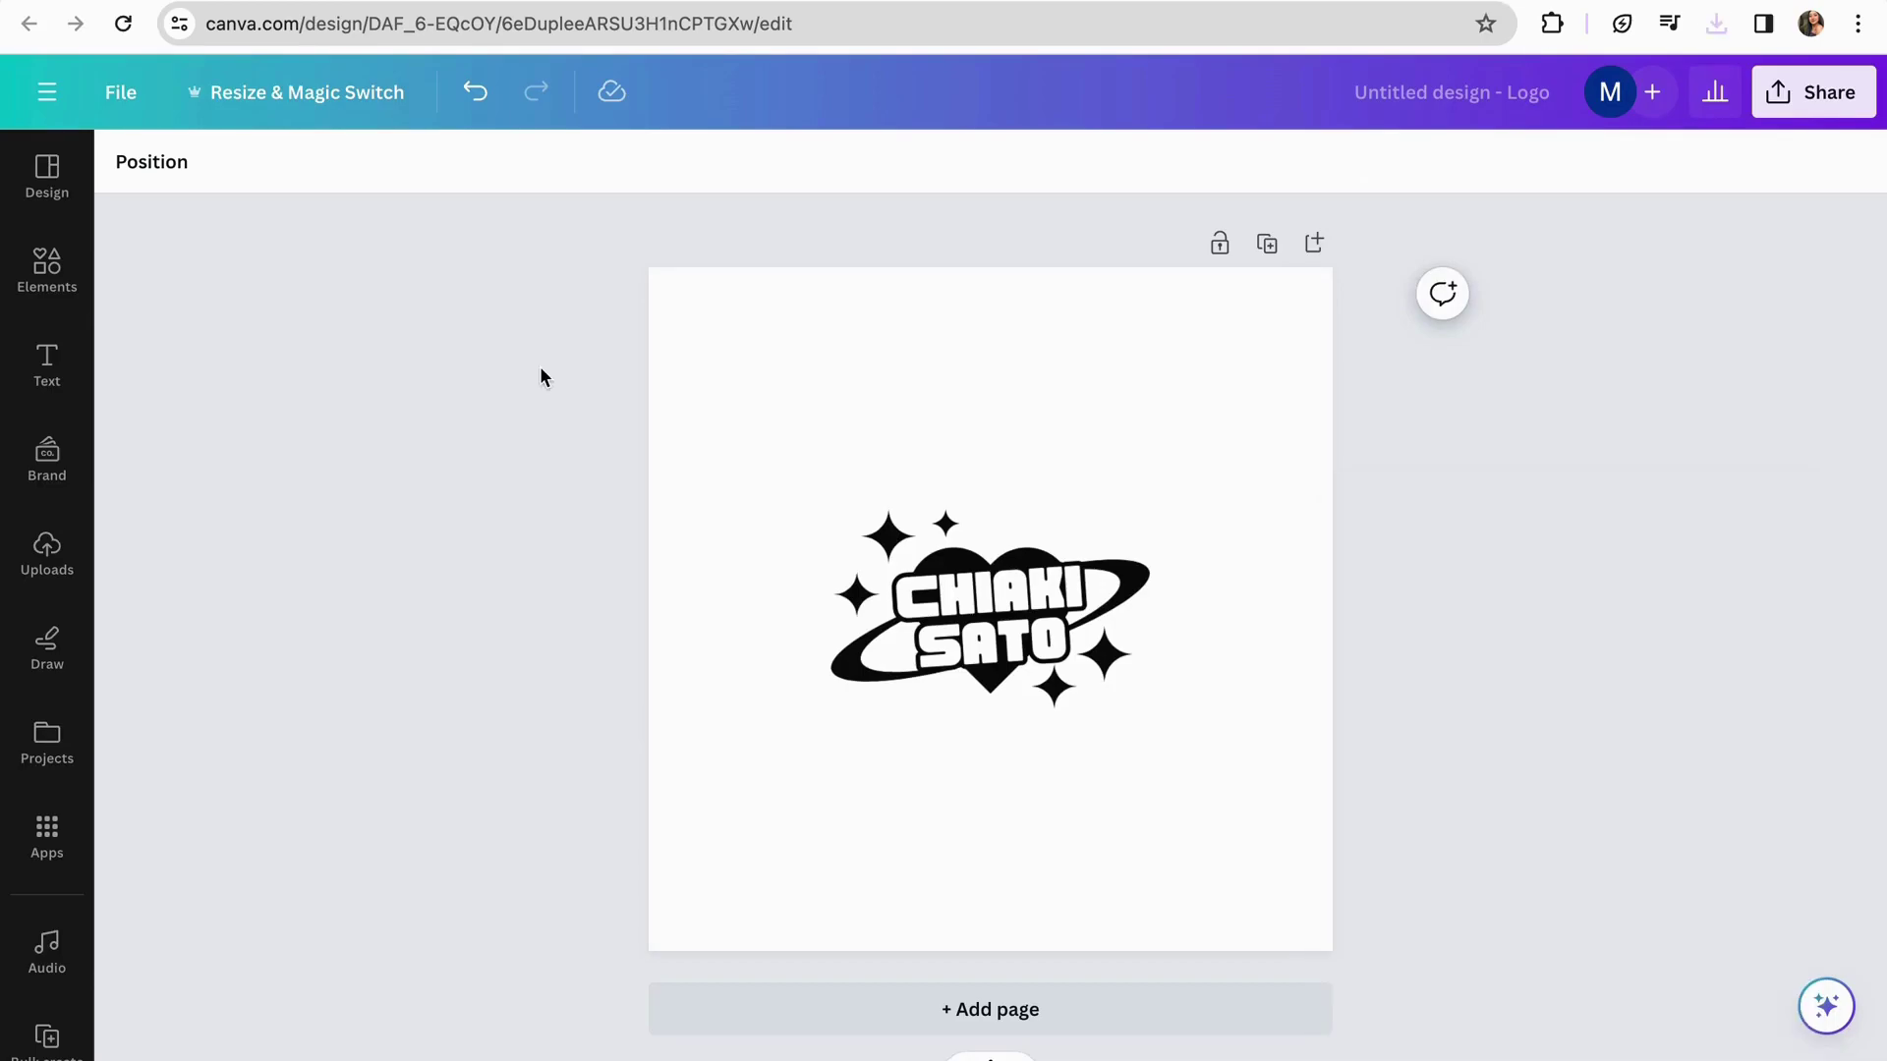
# Step: Search Google for 'vector magic' in a new tab and open vectormagic.com
pyautogui.press('super+t')
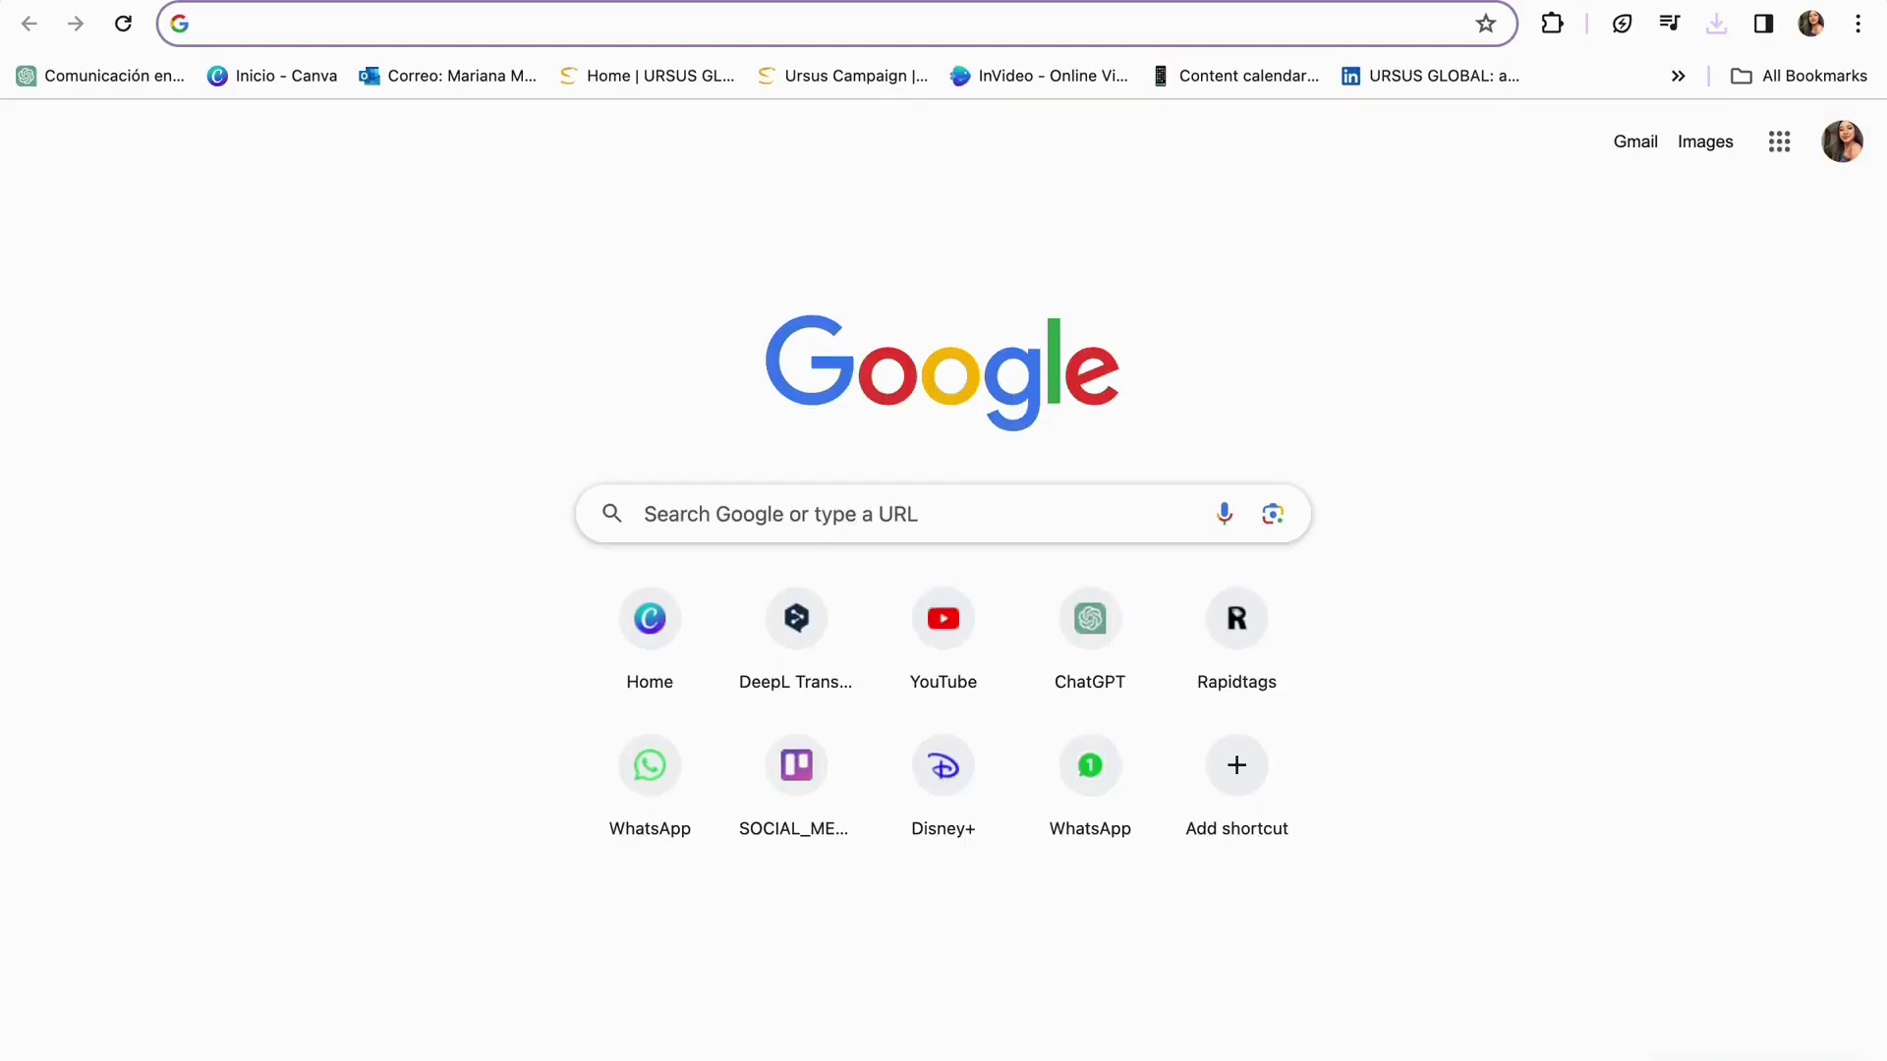
pyautogui.write('vecto')
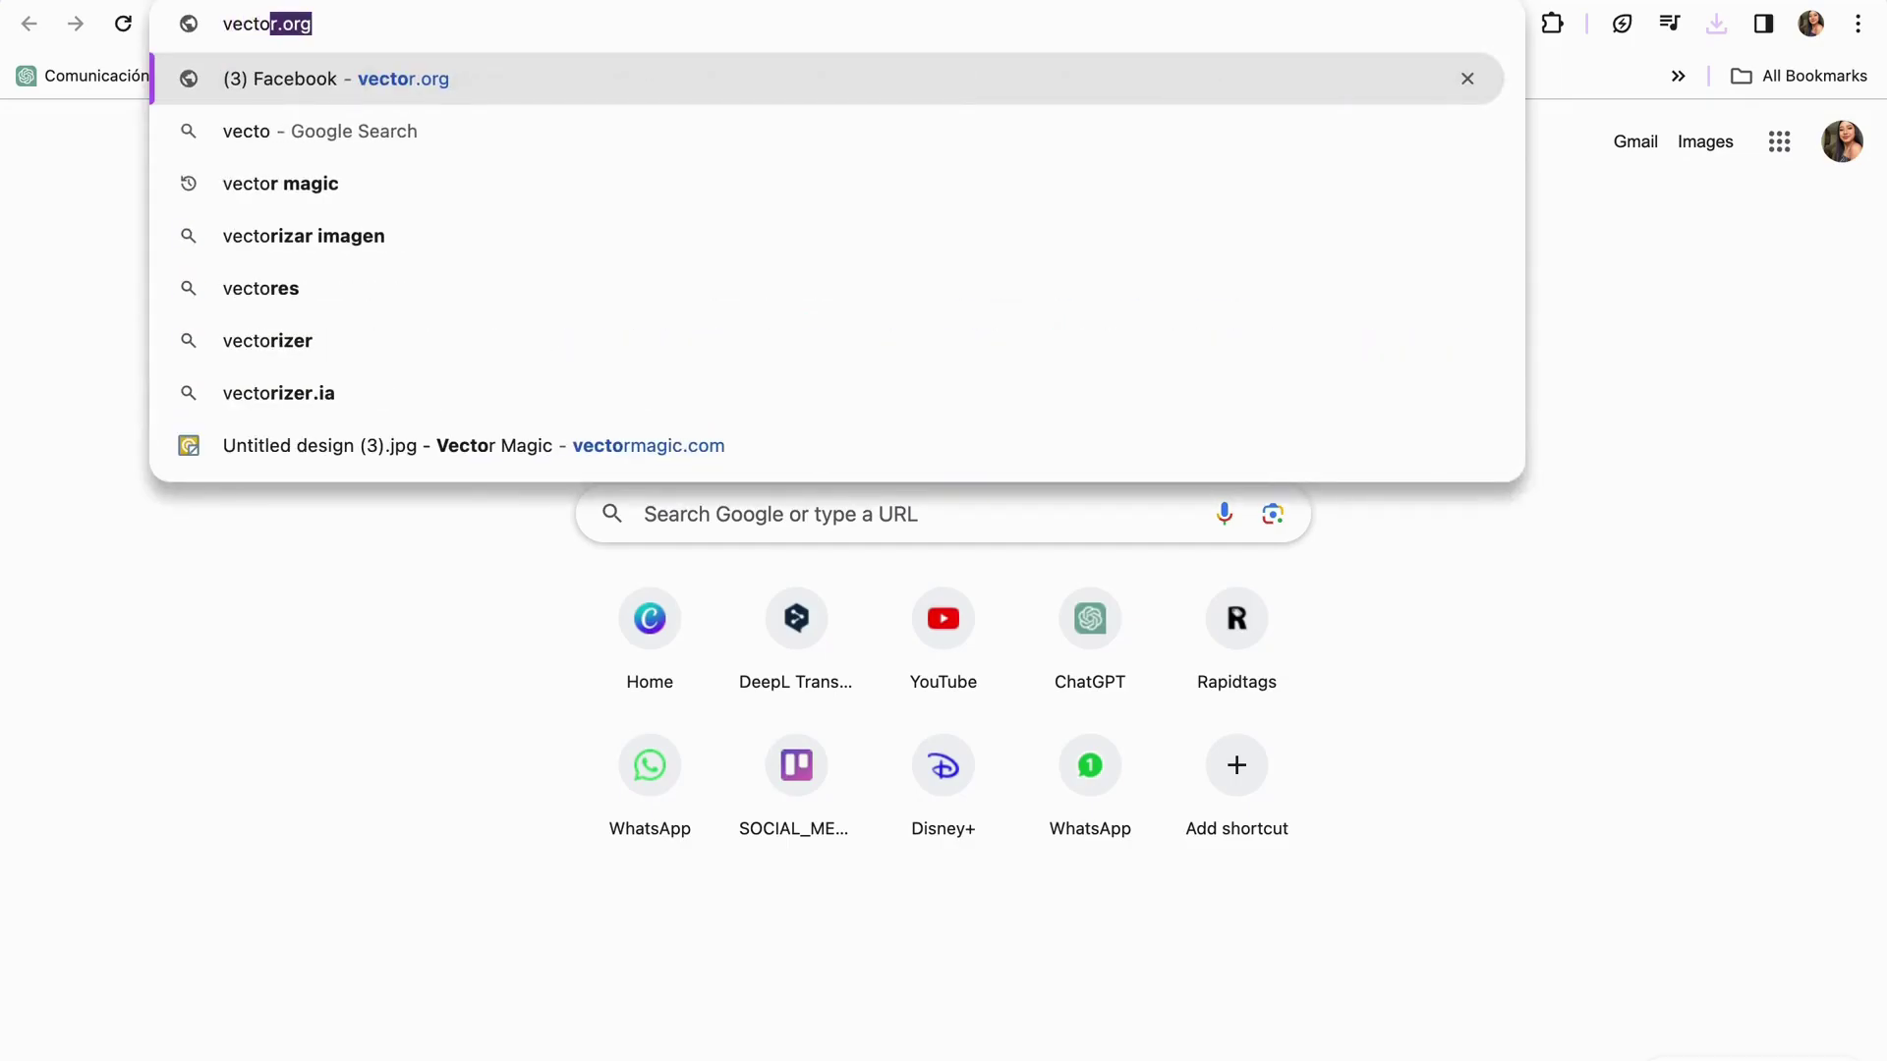
pyautogui.write('r')
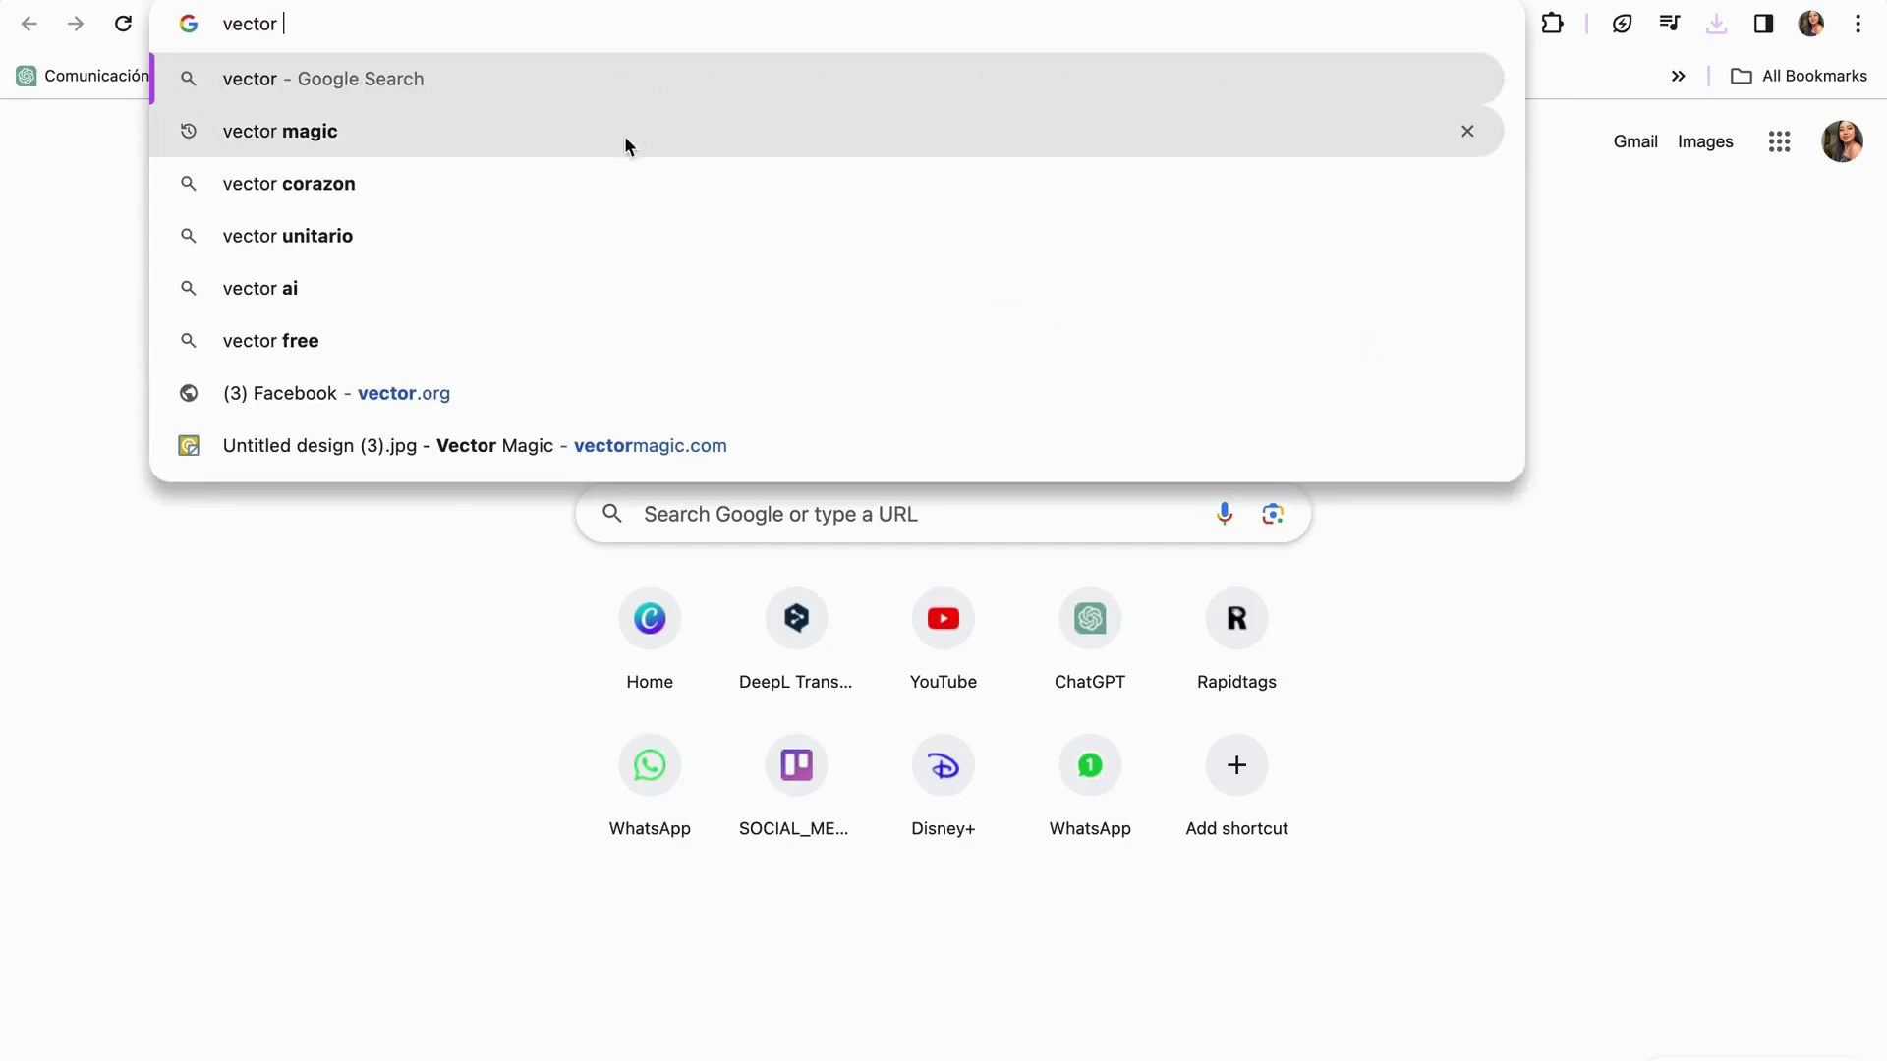
pyautogui.press('Down')
pyautogui.press('Return')
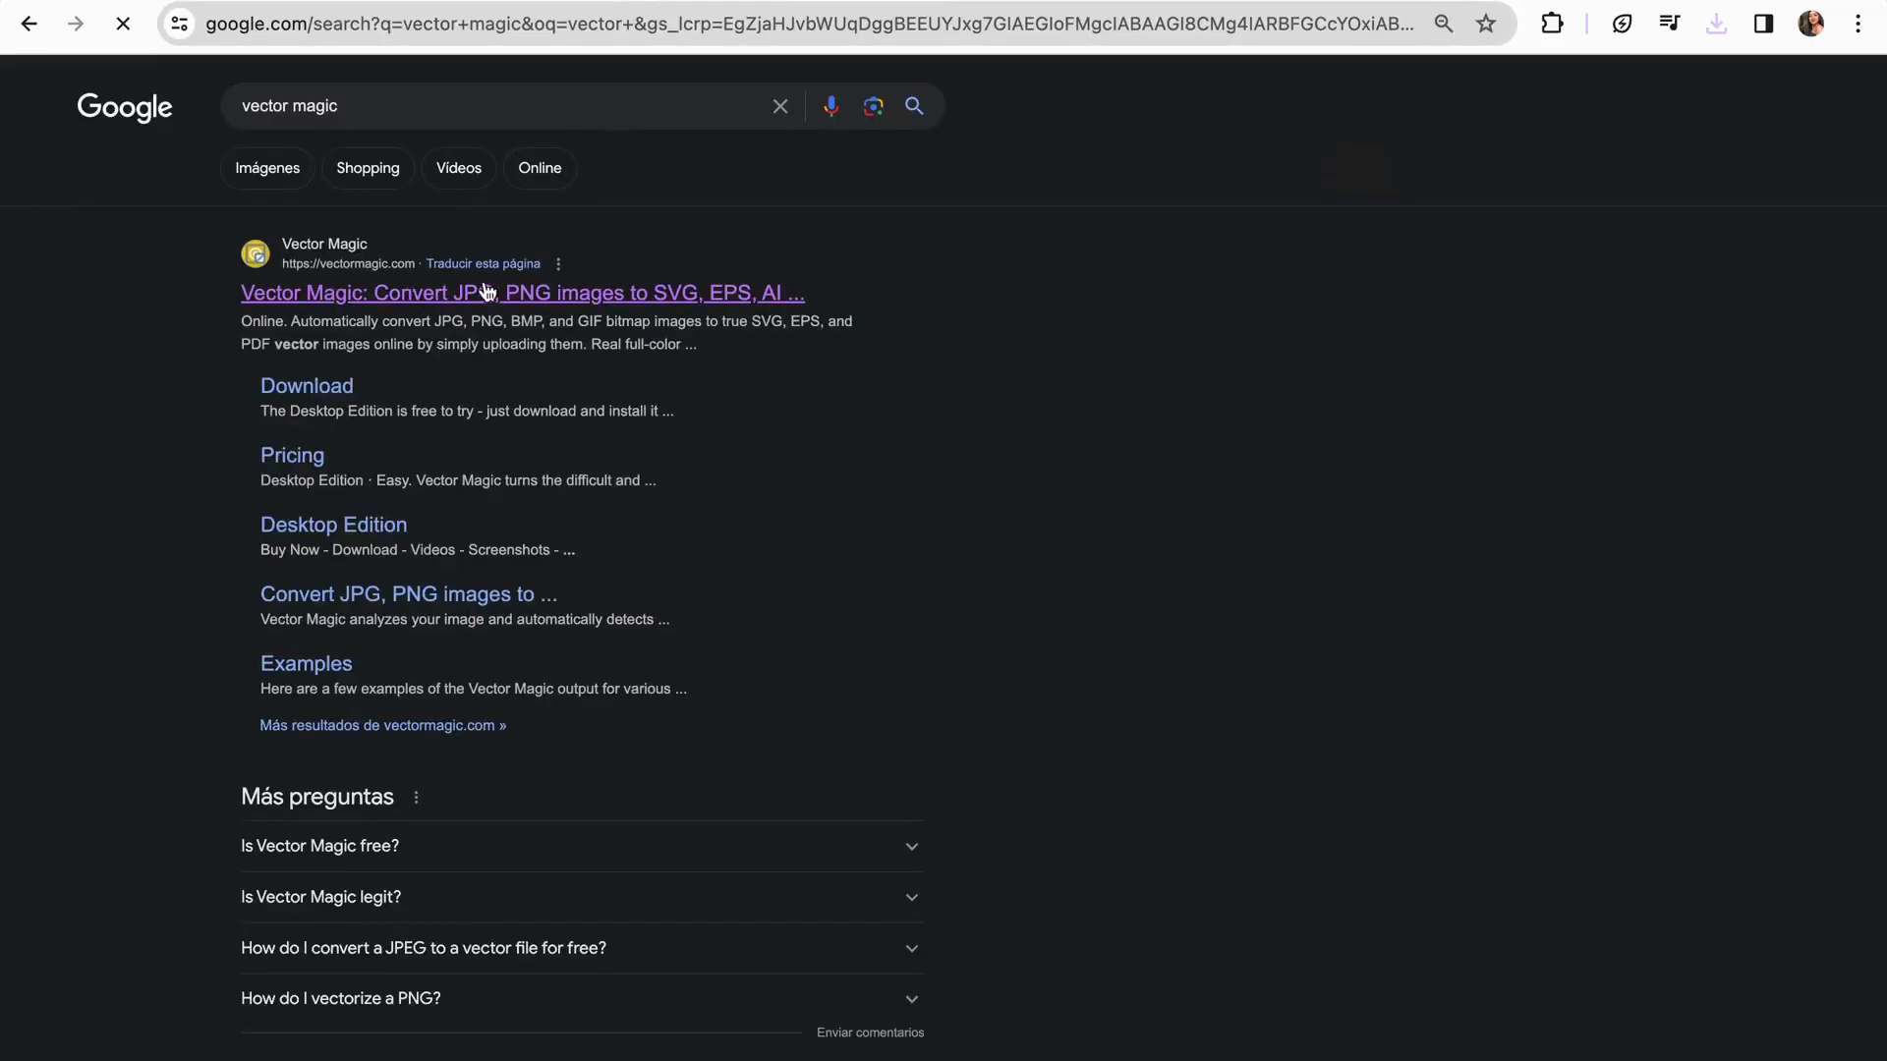
pyautogui.click(430, 297)
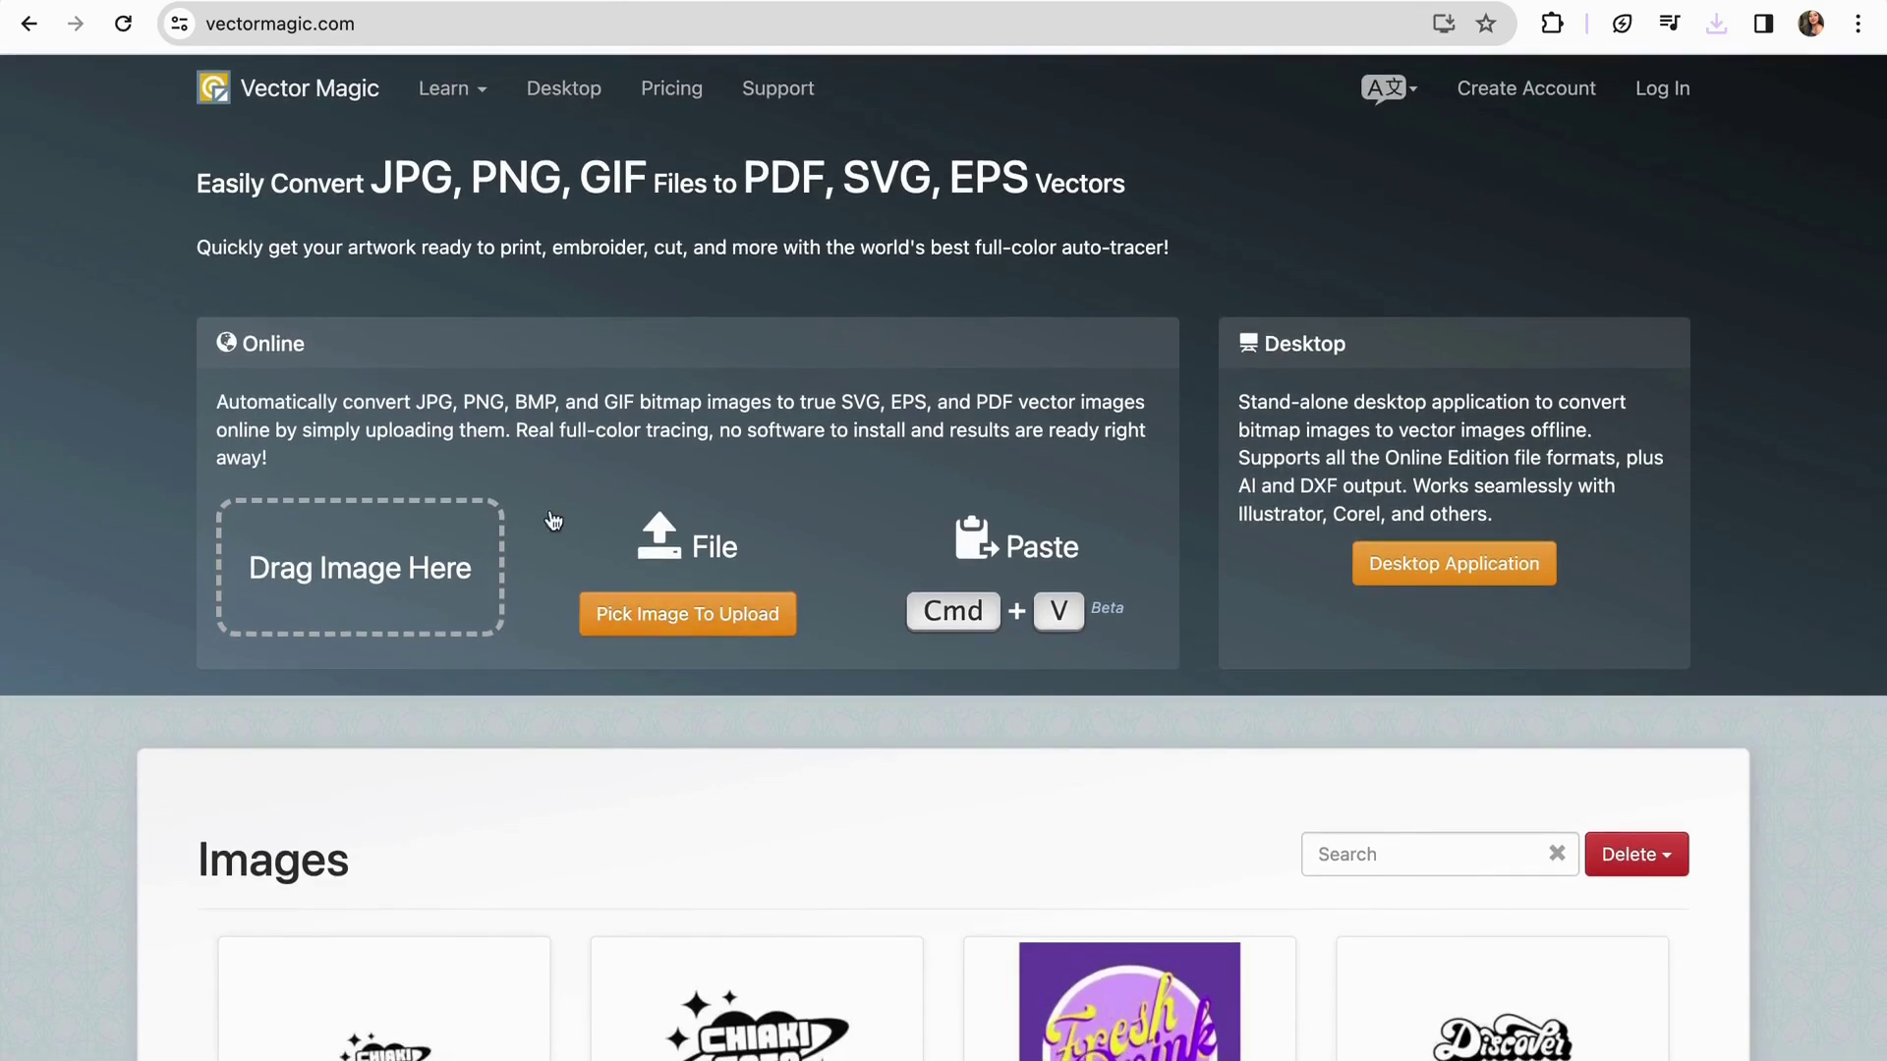
# Step: Upload Untitled design (4).jpg from Recents to Vector Magic for vectorizing
pyautogui.click(632, 627)
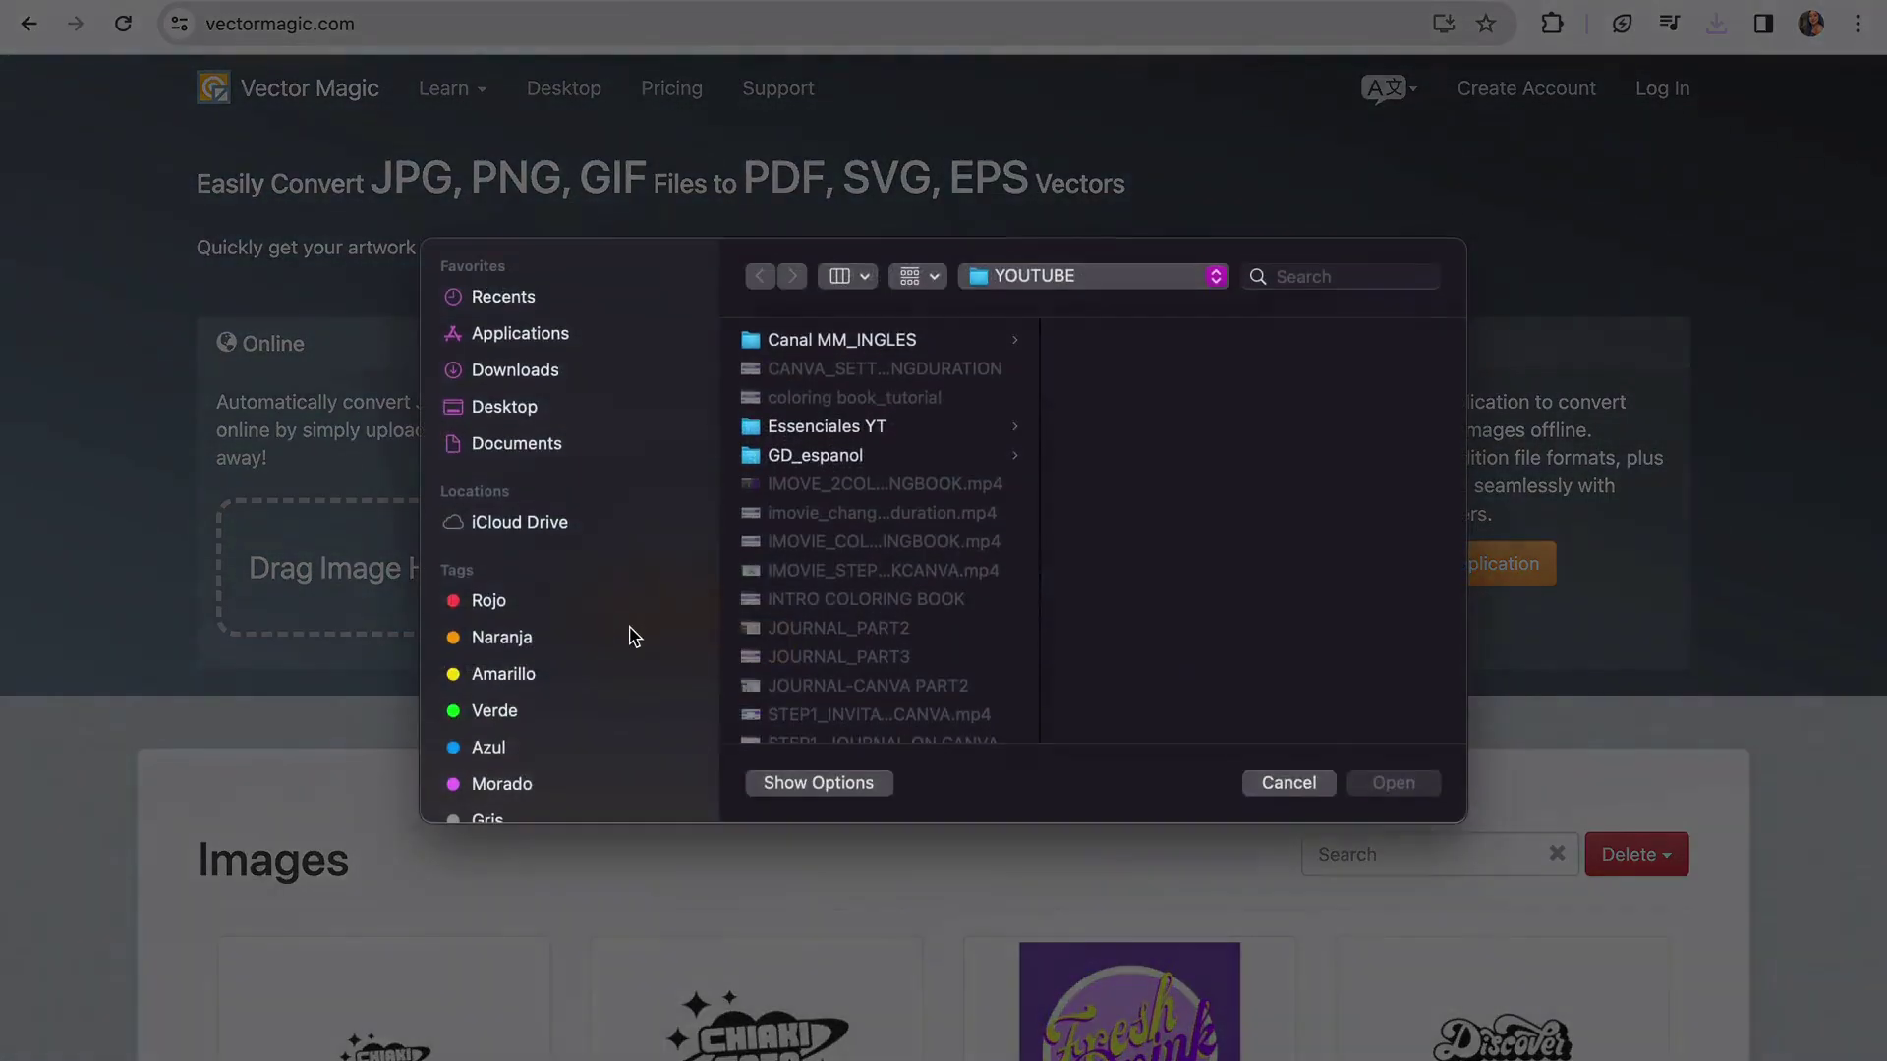
pyautogui.click(781, 379)
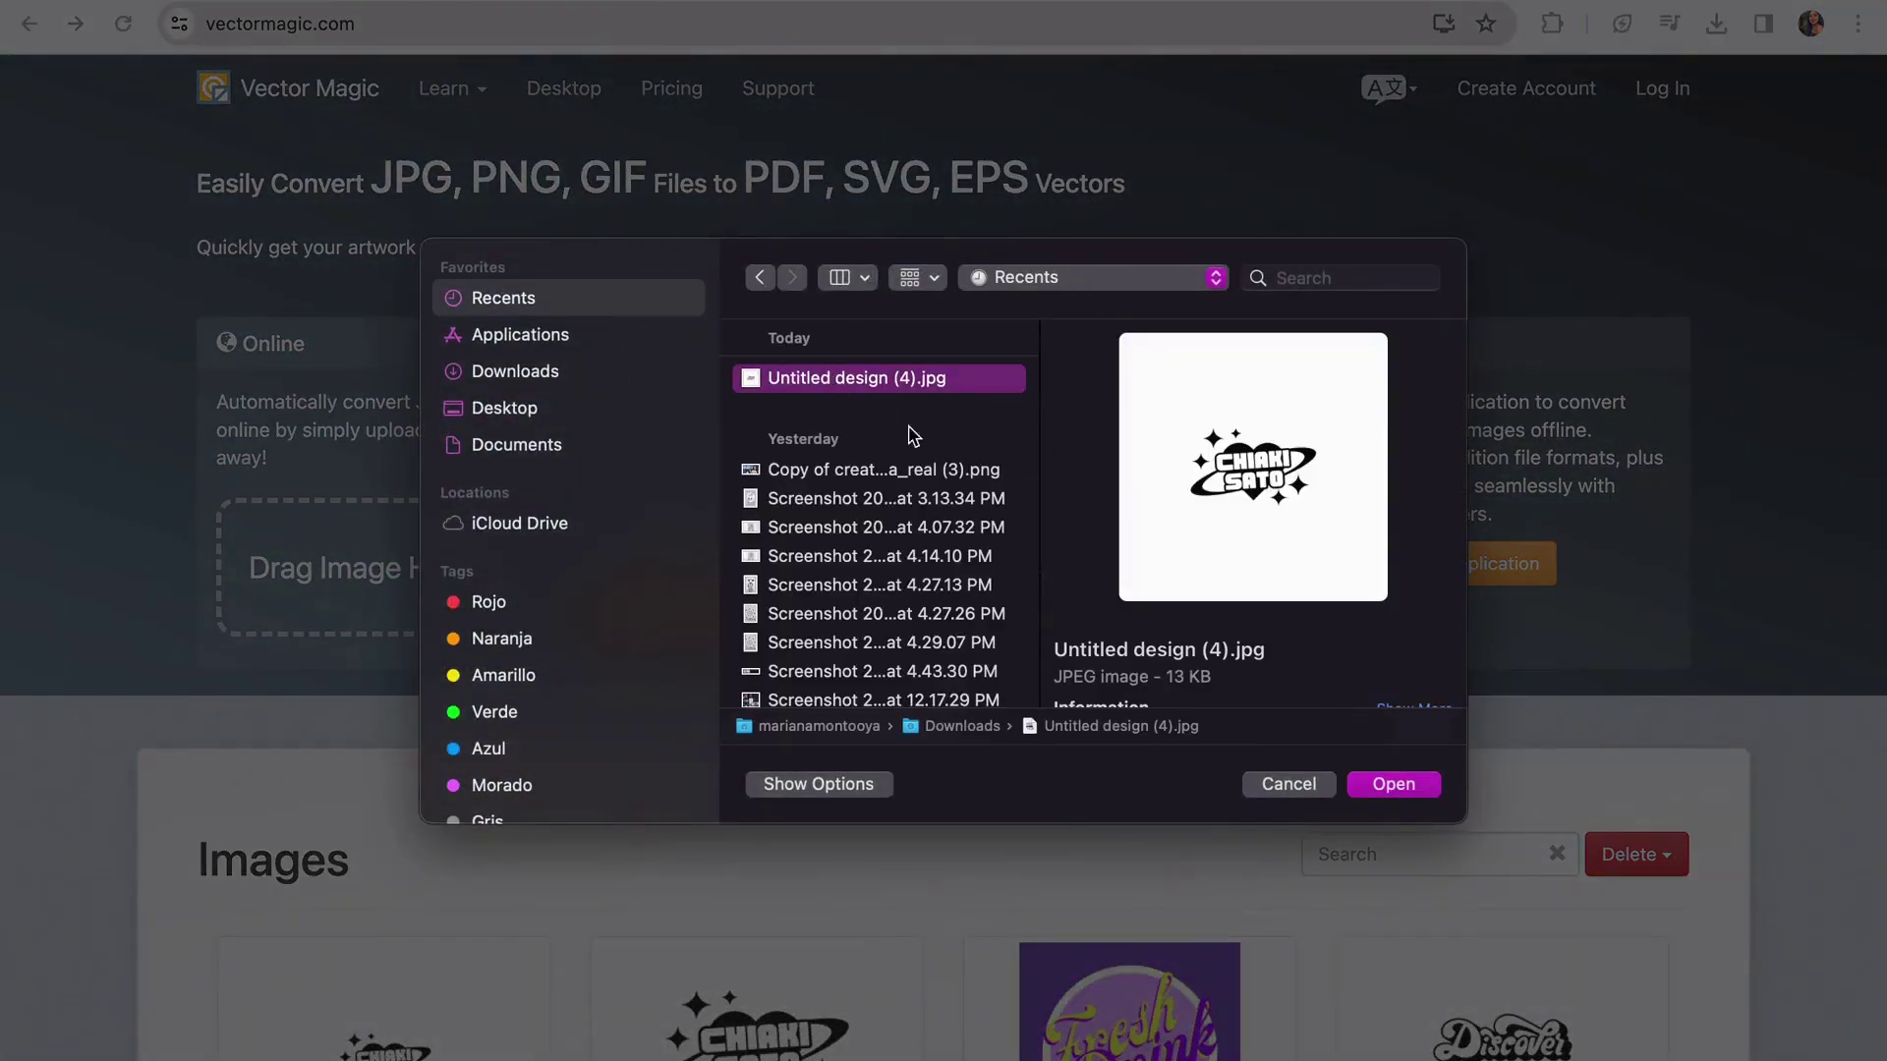
pyautogui.click(1389, 784)
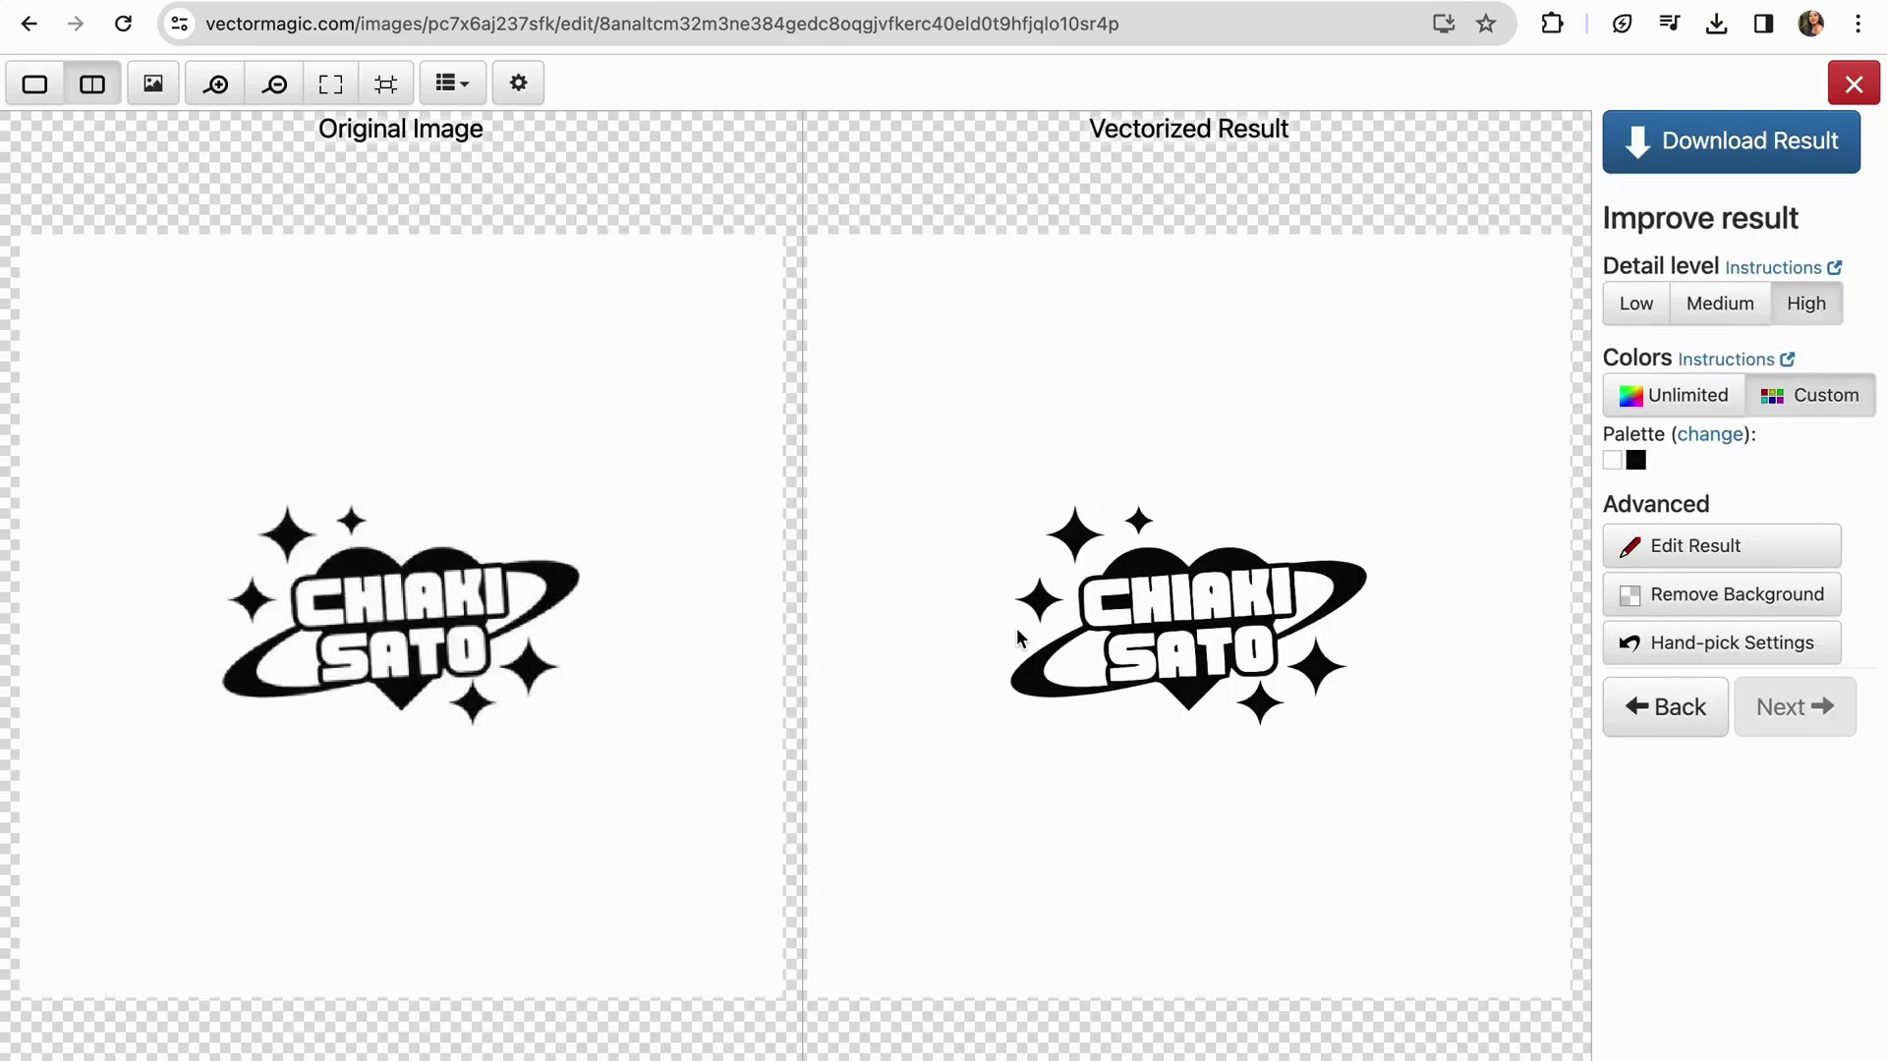
# Step: Zoom and pan across the stars and lettering to compare edges, then open Download Result
pyautogui.scroll(5, 1017, 637)
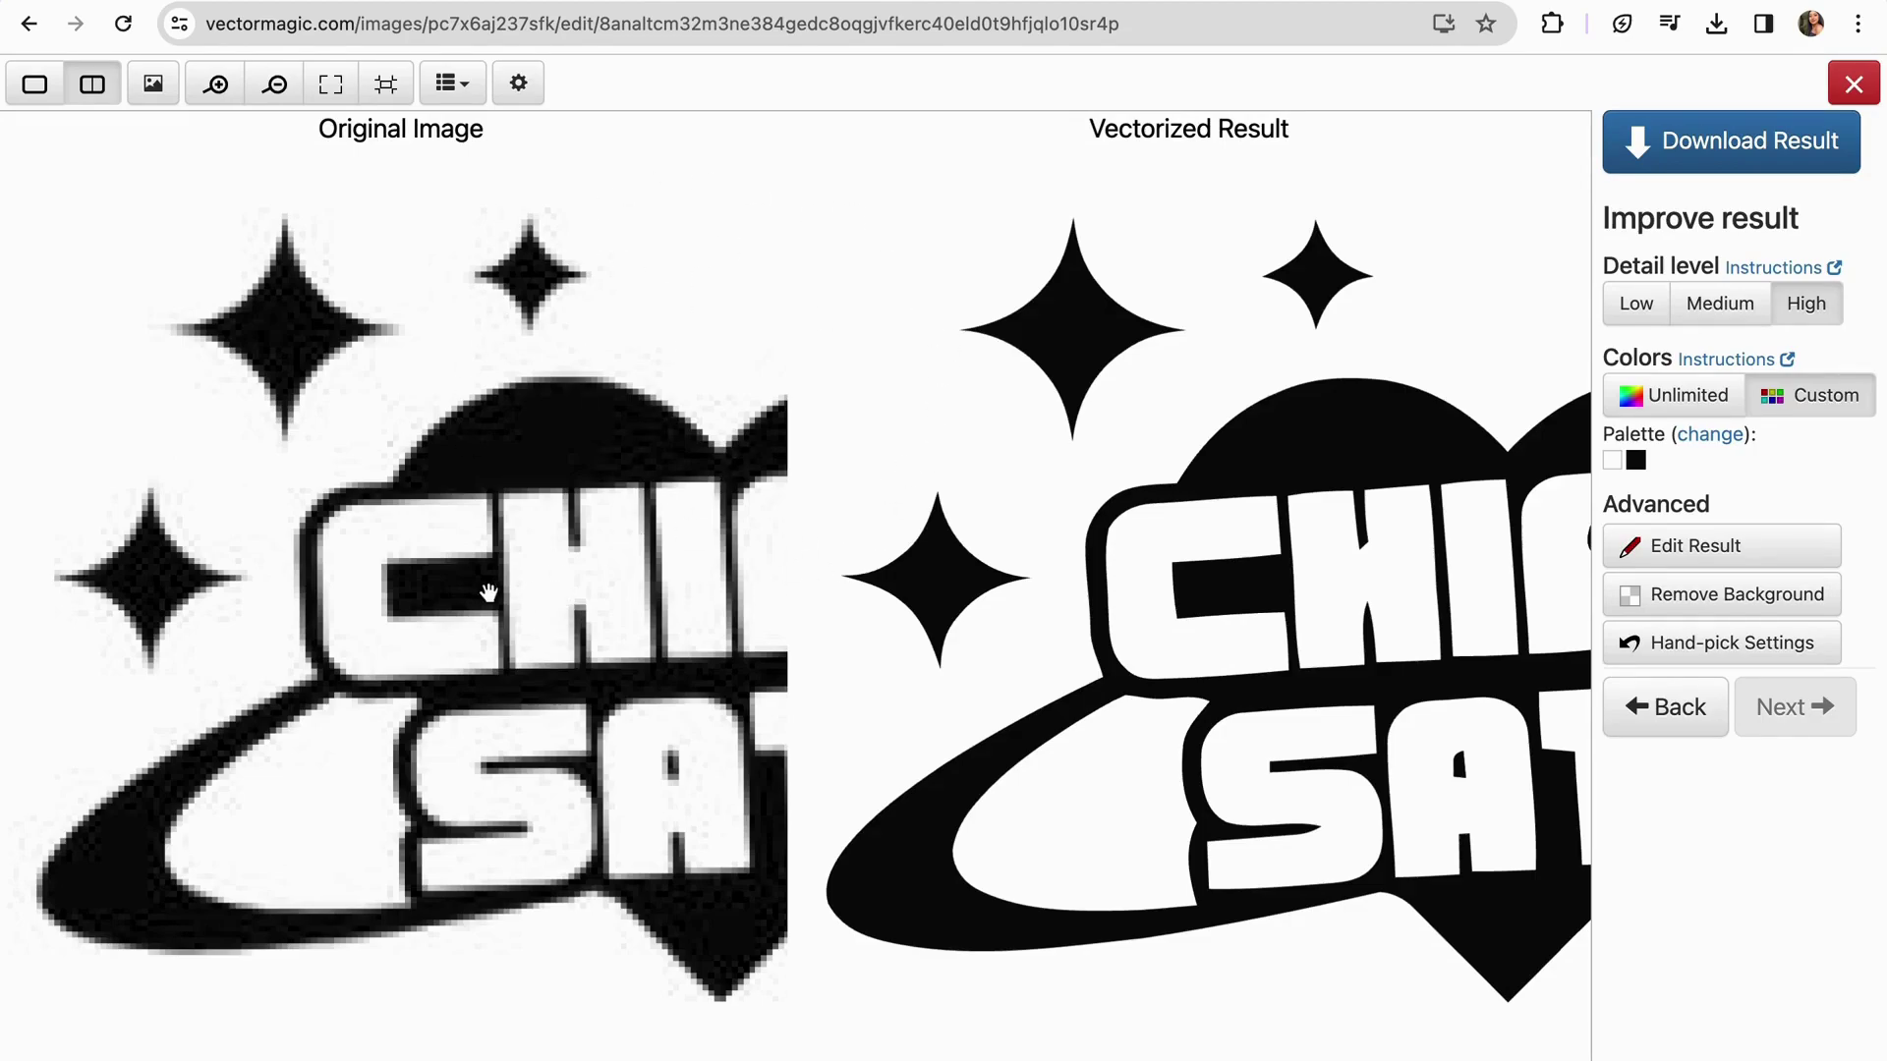
pyautogui.moveTo(484, 593); pyautogui.dragTo(413, 648)
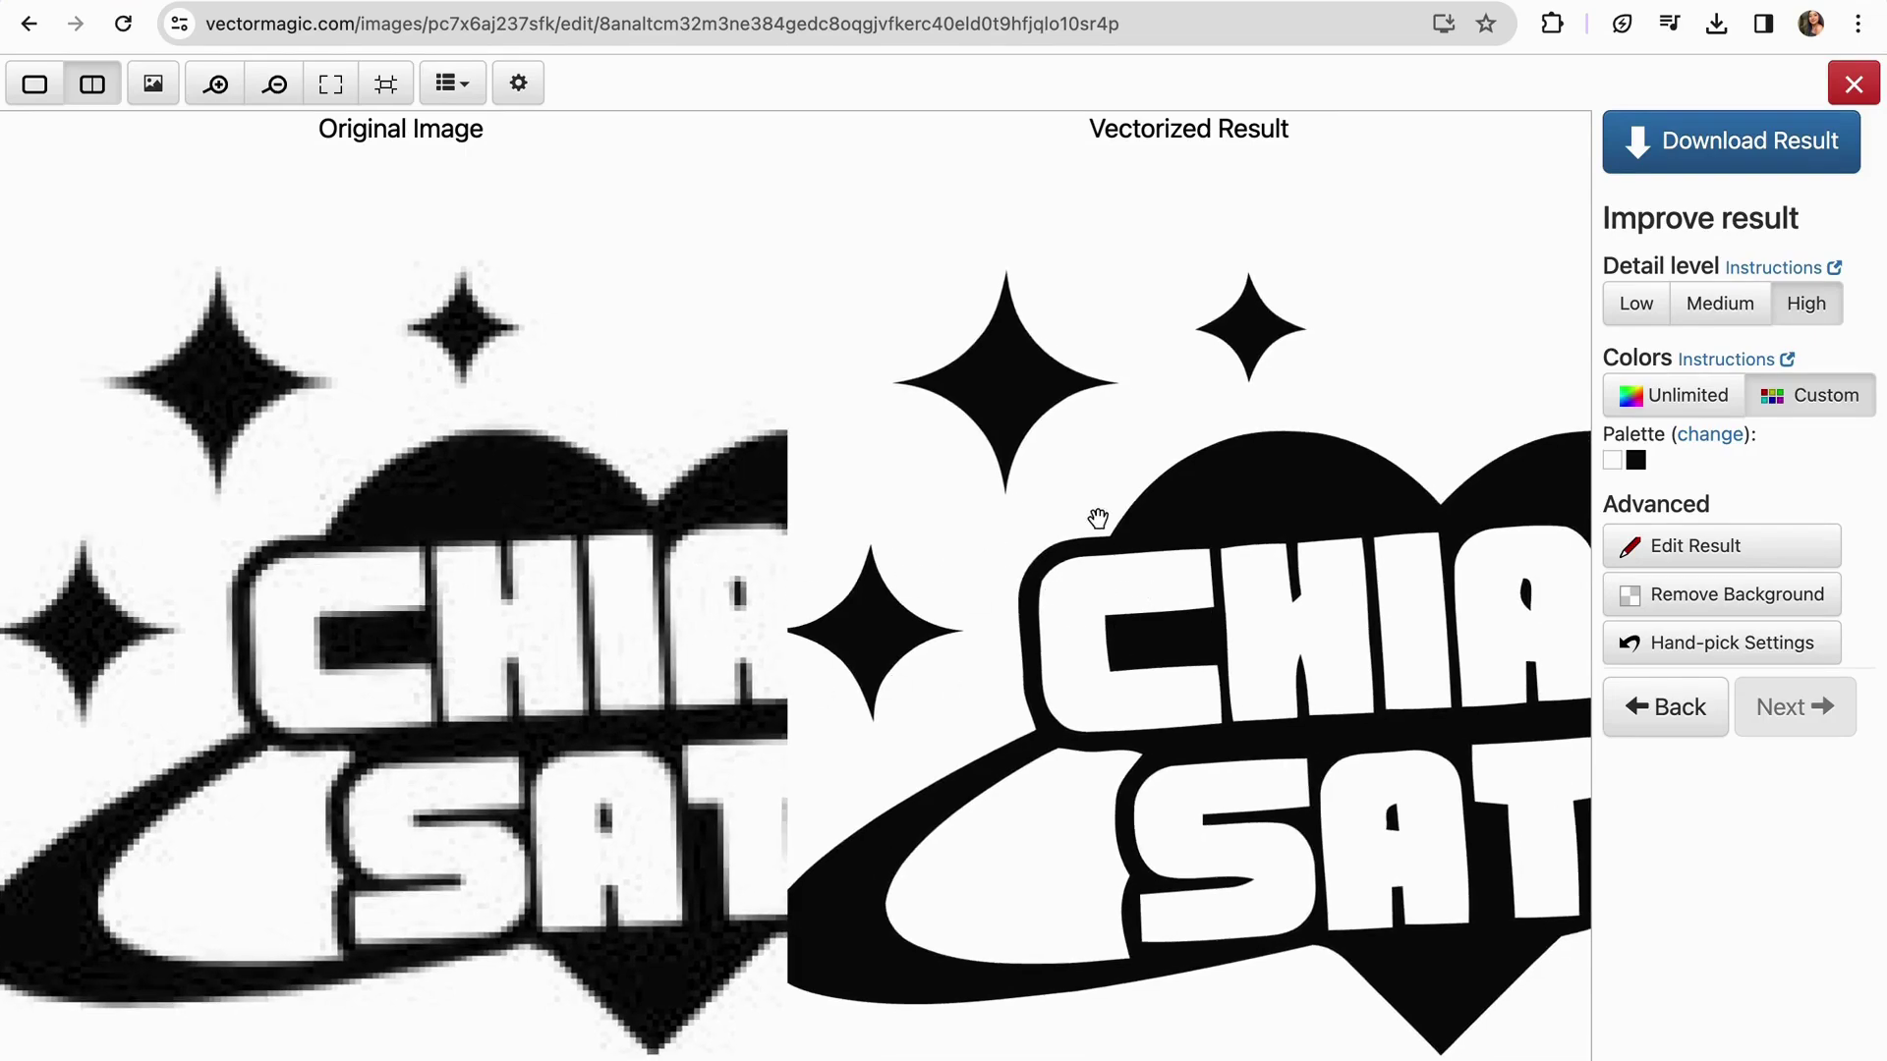
pyautogui.moveTo(1095, 518); pyautogui.dragTo(1022, 484)
pyautogui.scroll(-2, 784, 492)
pyautogui.scroll(2, 868, 488)
pyautogui.scroll(-2, 619, 576)
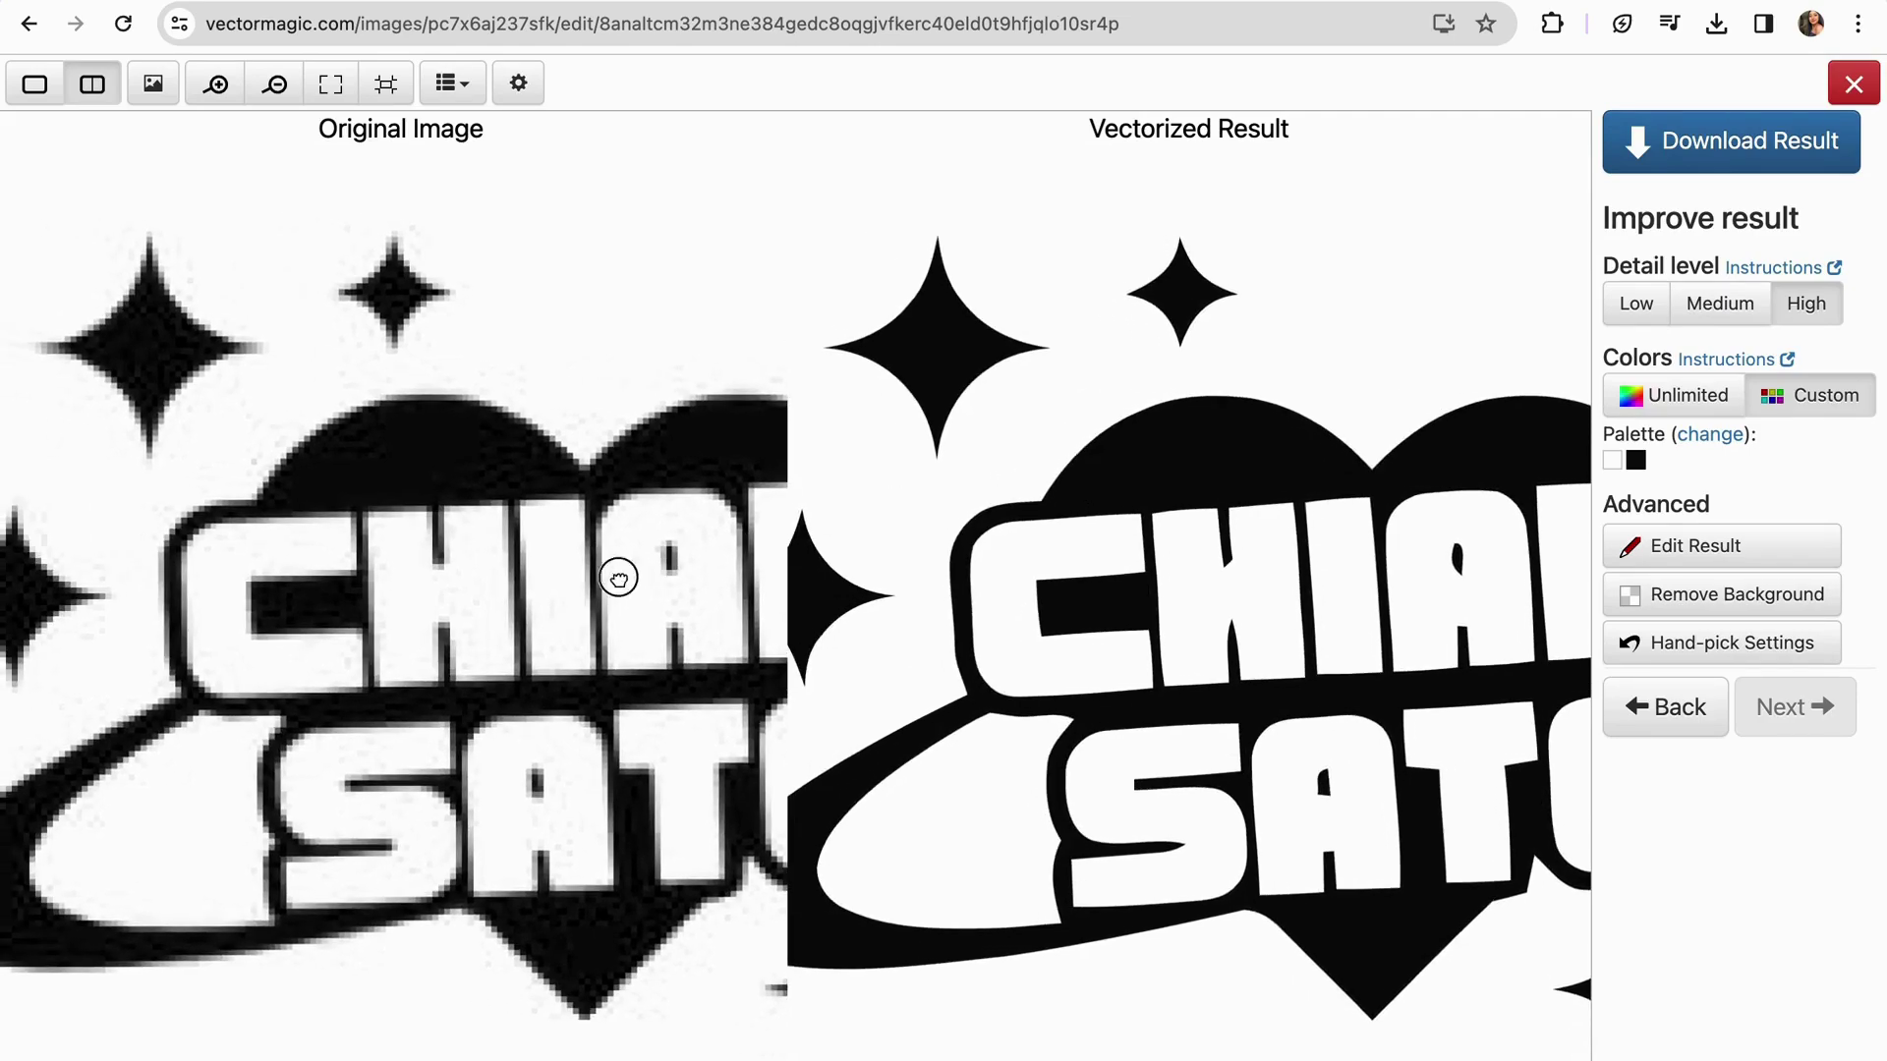
pyautogui.scroll(2, 619, 576)
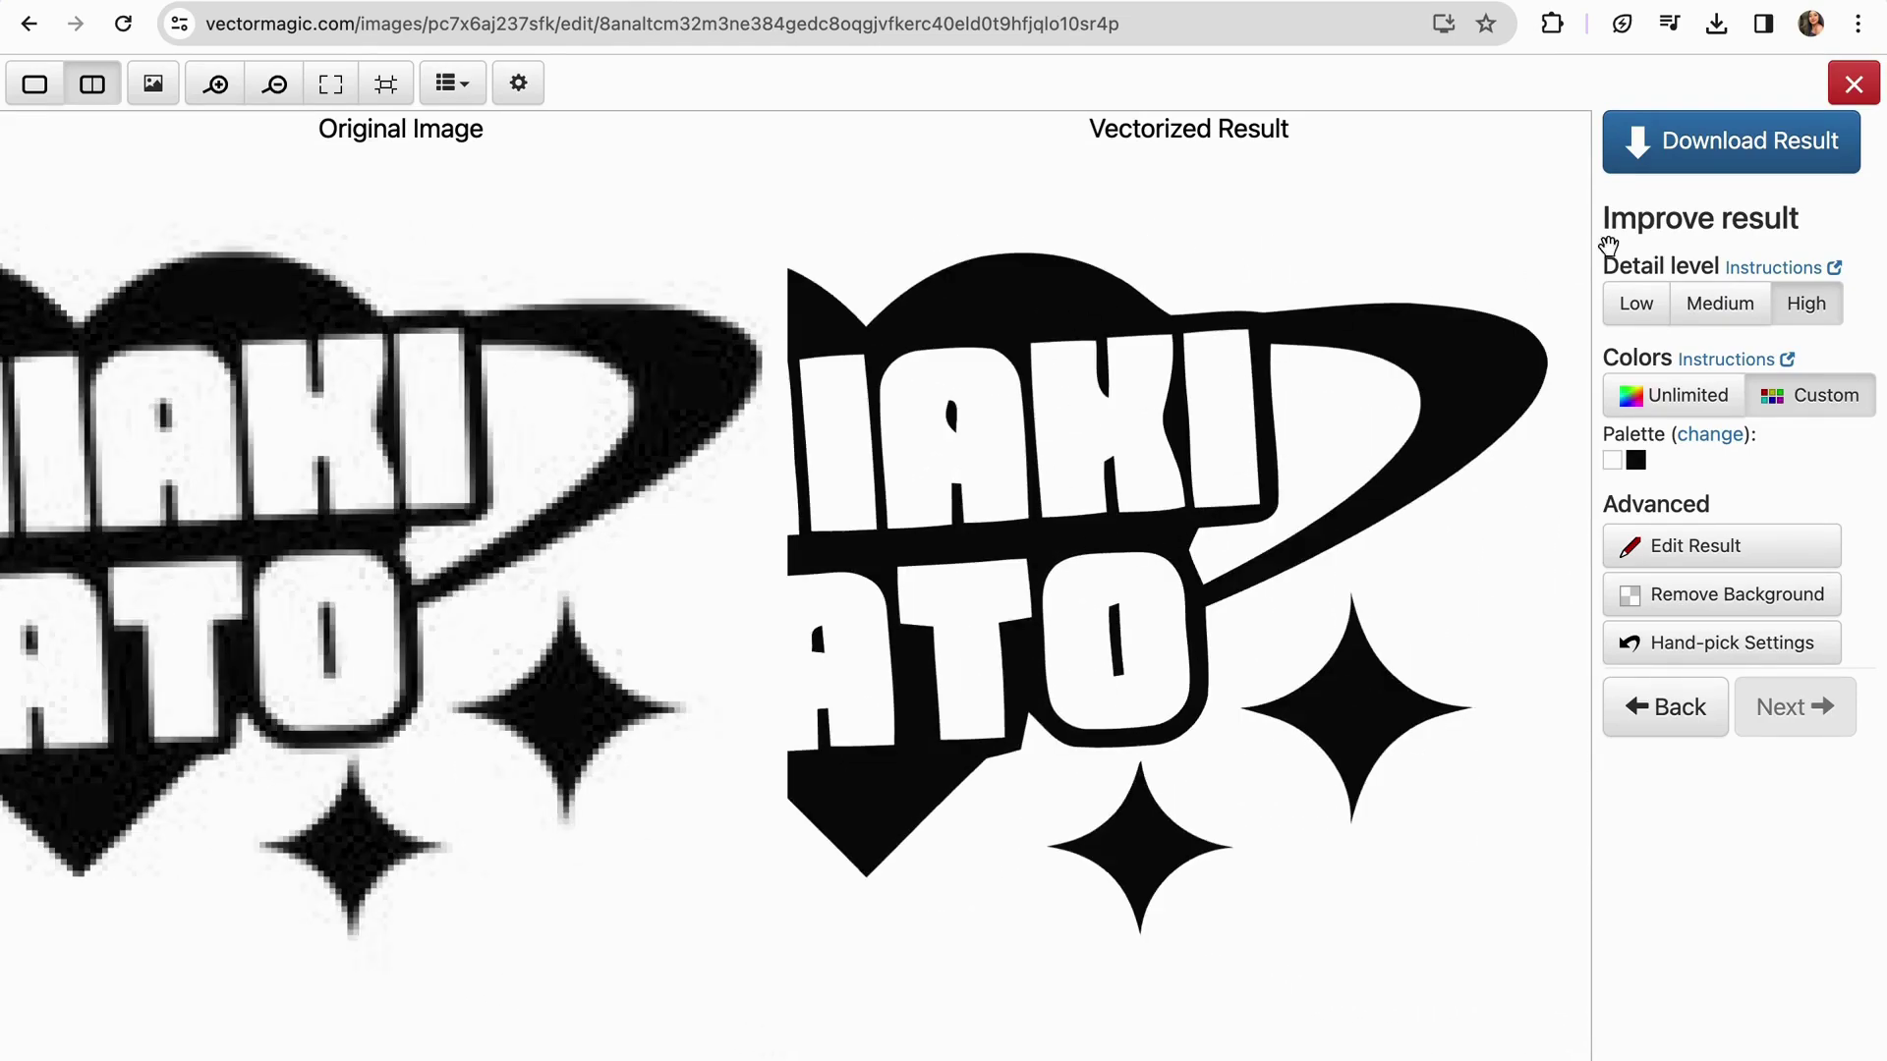
pyautogui.click(1719, 170)
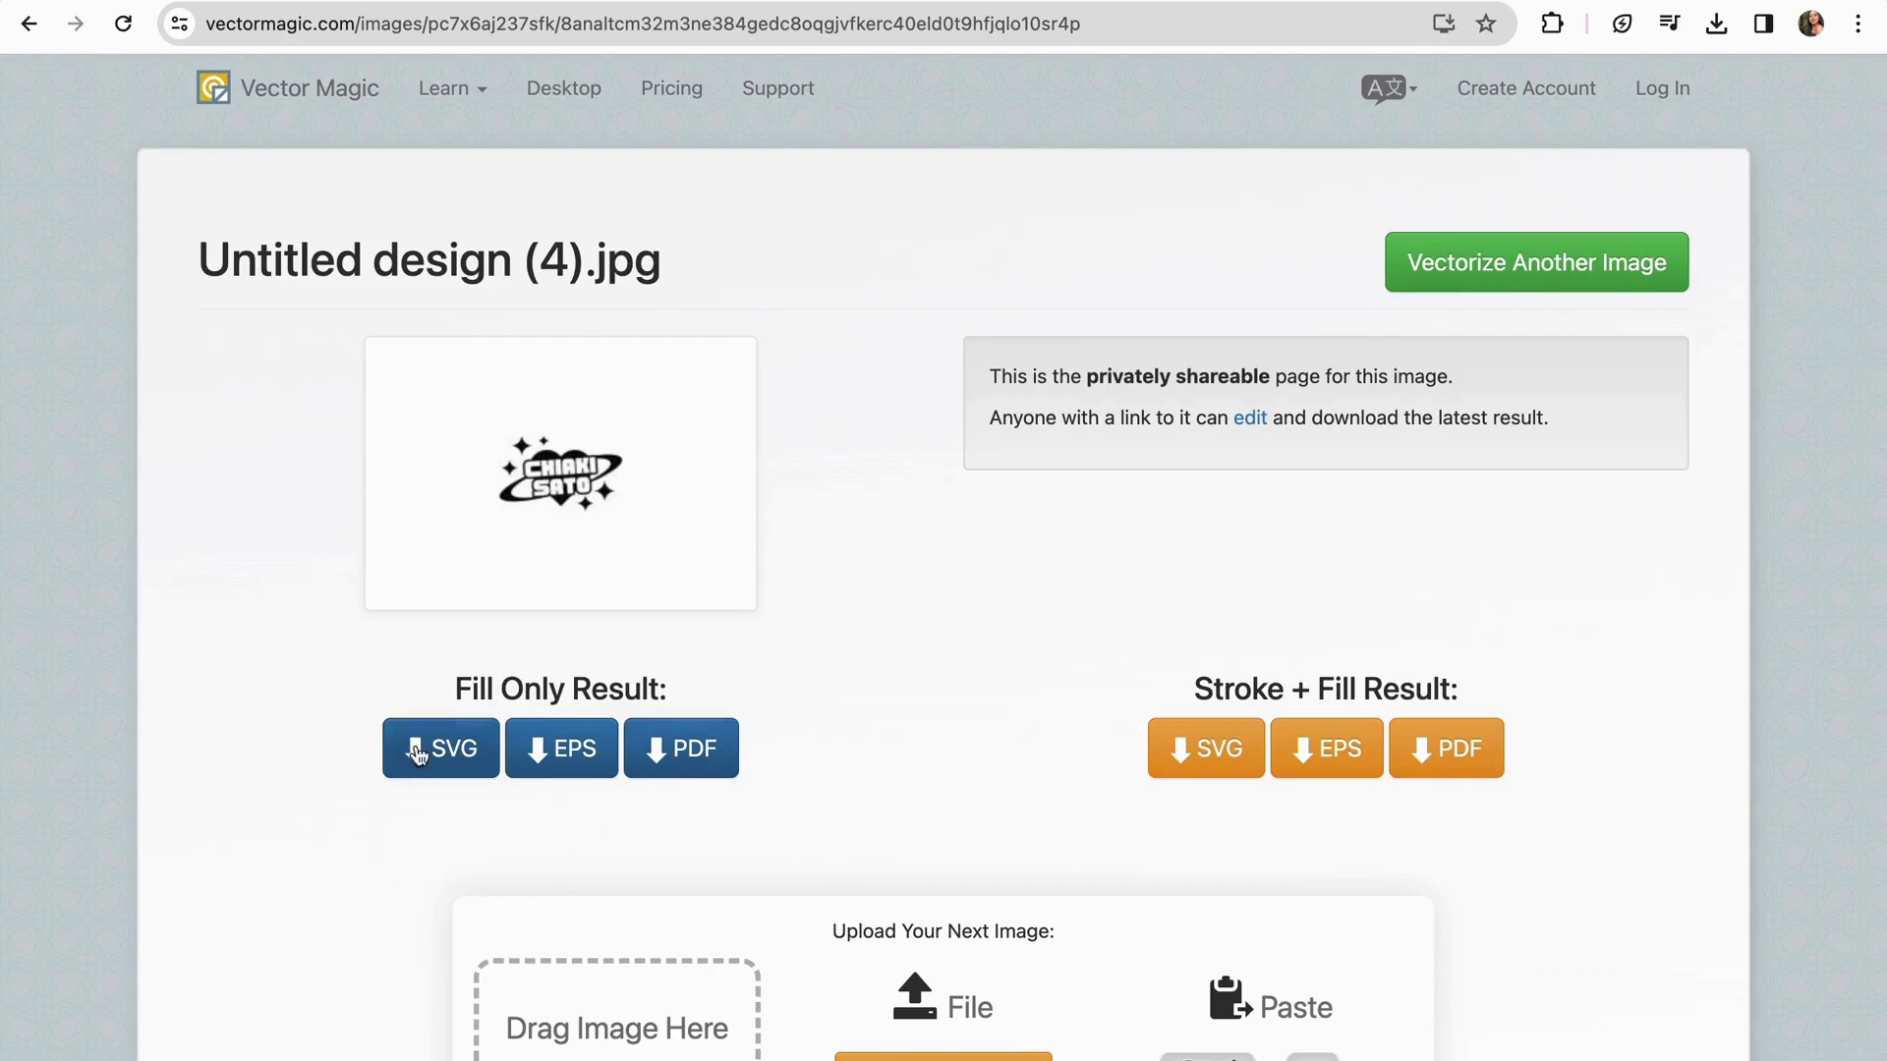
pyautogui.scroll(-15, 599, 747)
pyautogui.scroll(-3, 621, 639)
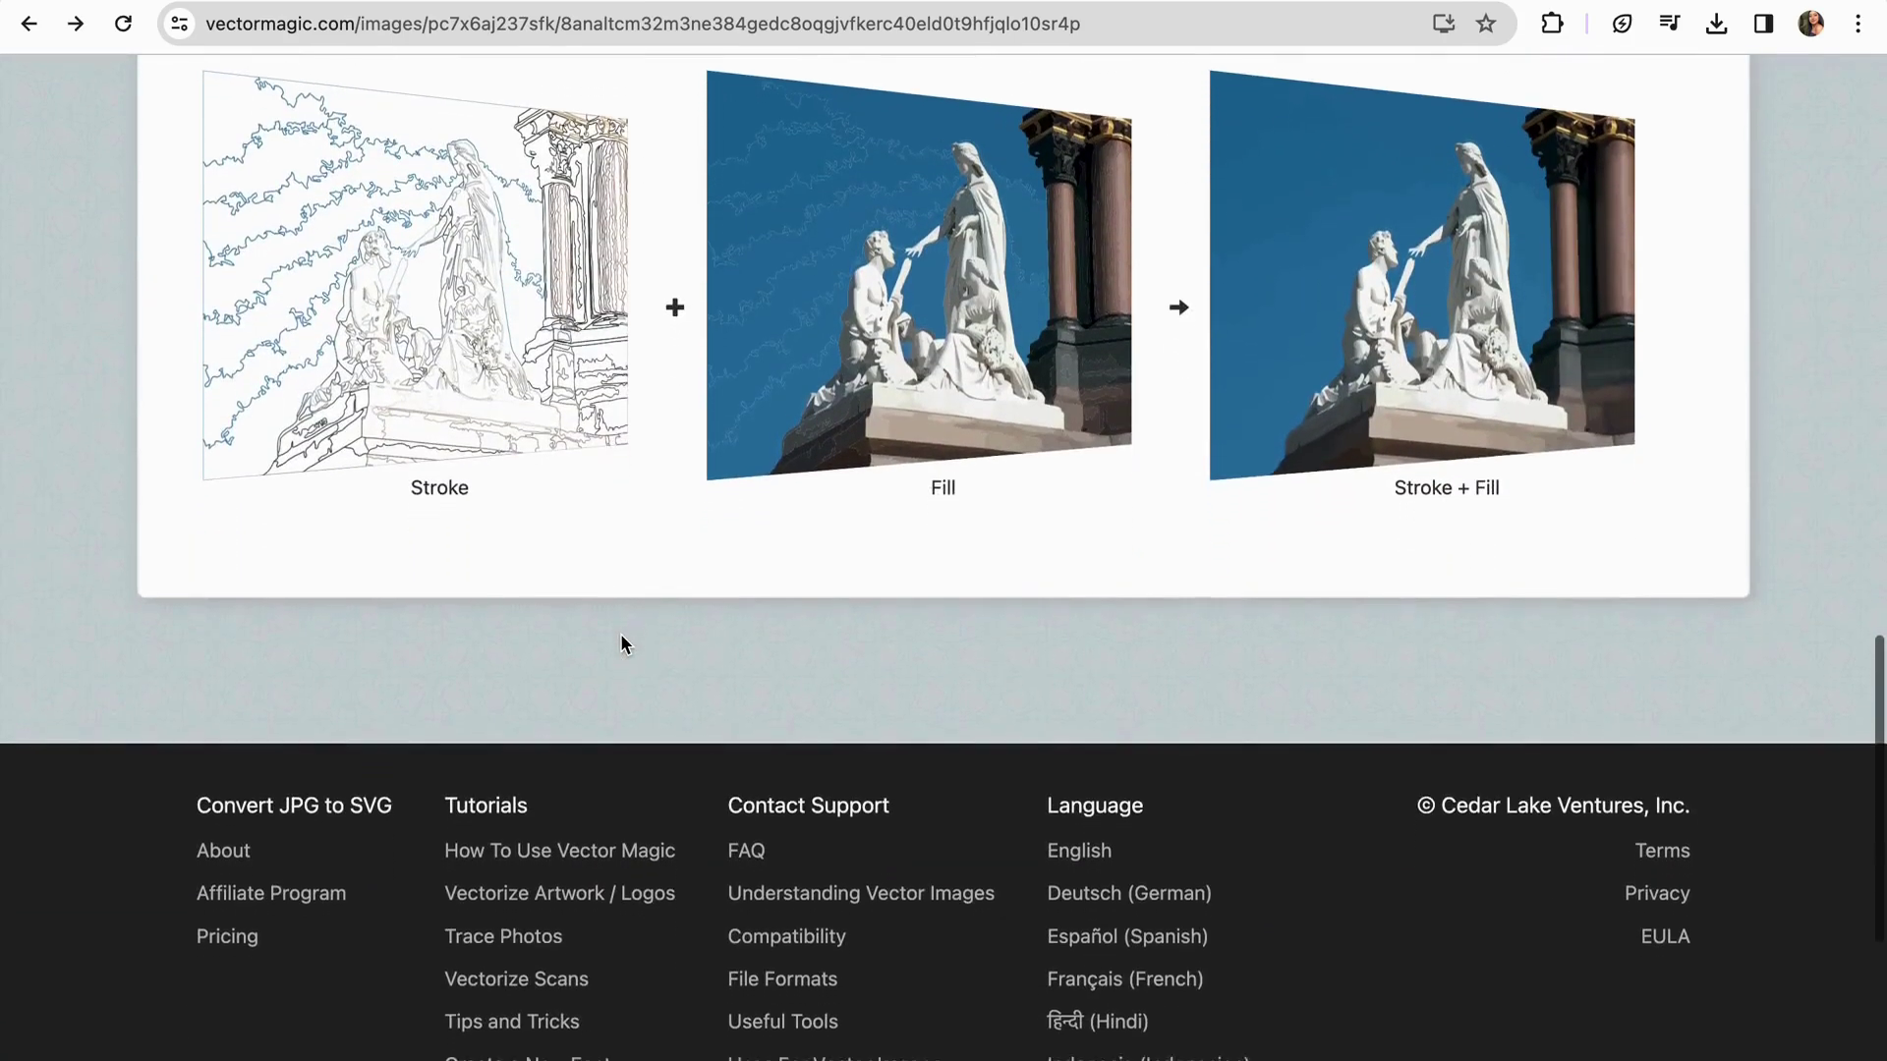
pyautogui.scroll(16, 621, 639)
pyautogui.scroll(5, 794, 329)
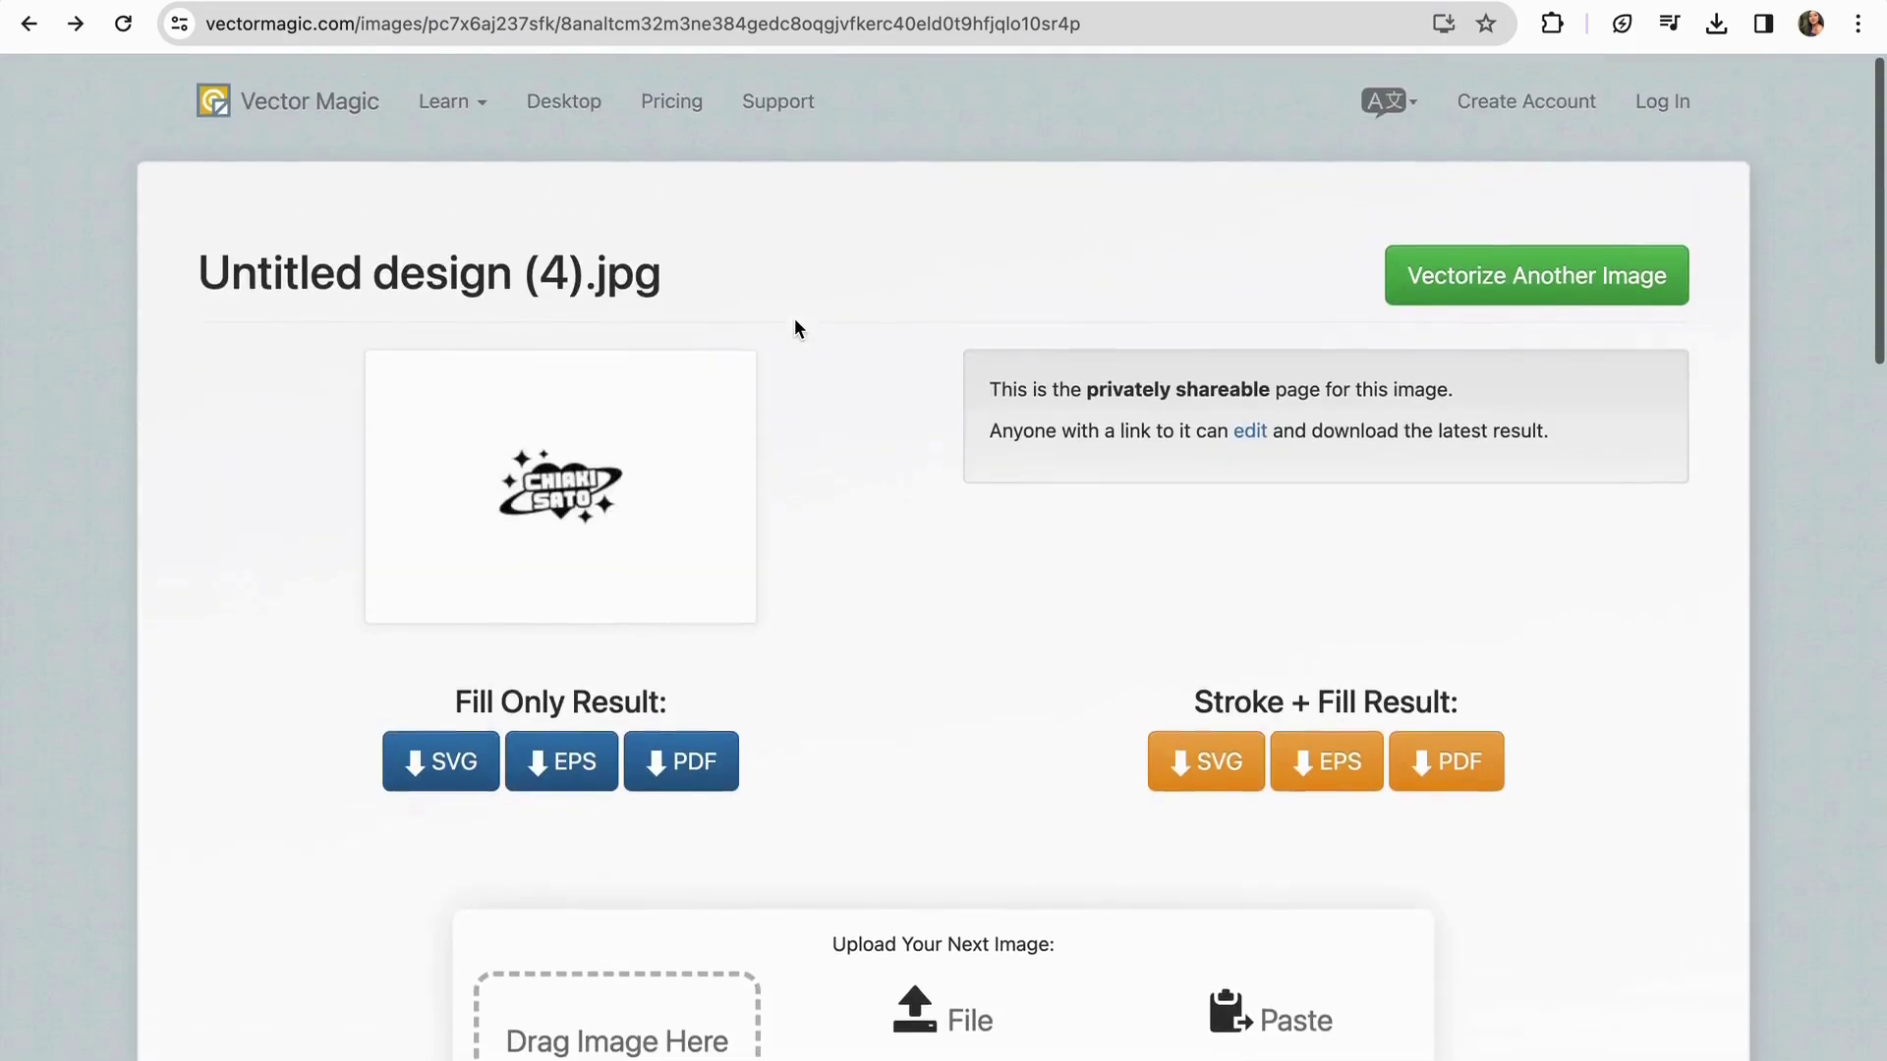